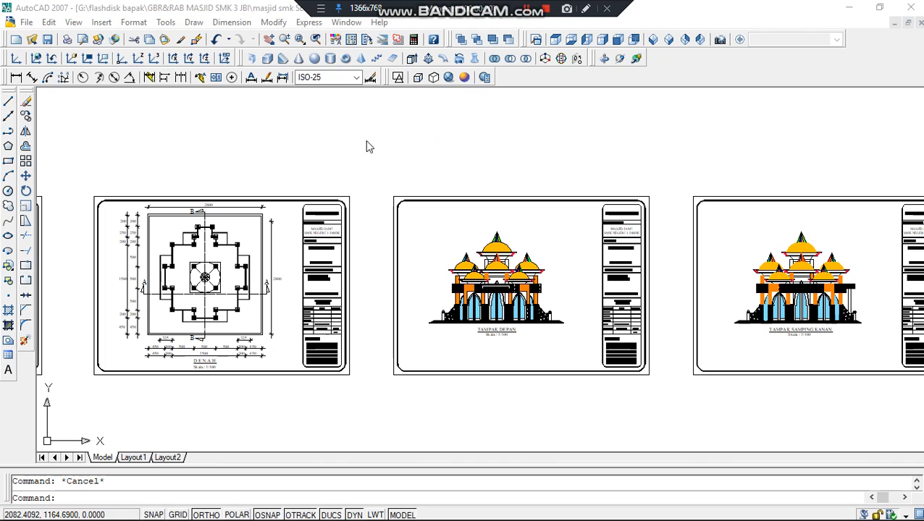
Examine the mosque's front elevation sheet with its title block and the neighbouring floor plan sheet
click(275, 158)
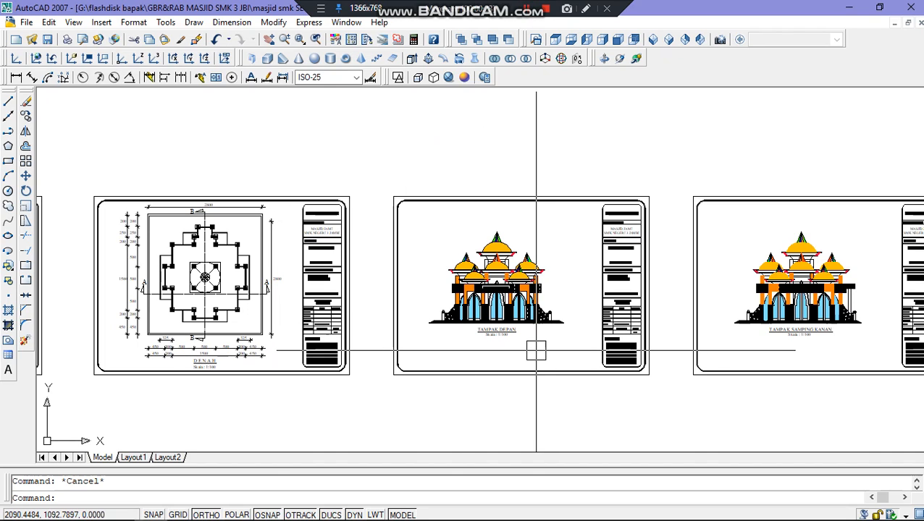
scroll(619, 288, up, 8)
scroll(617, 251, down, 4)
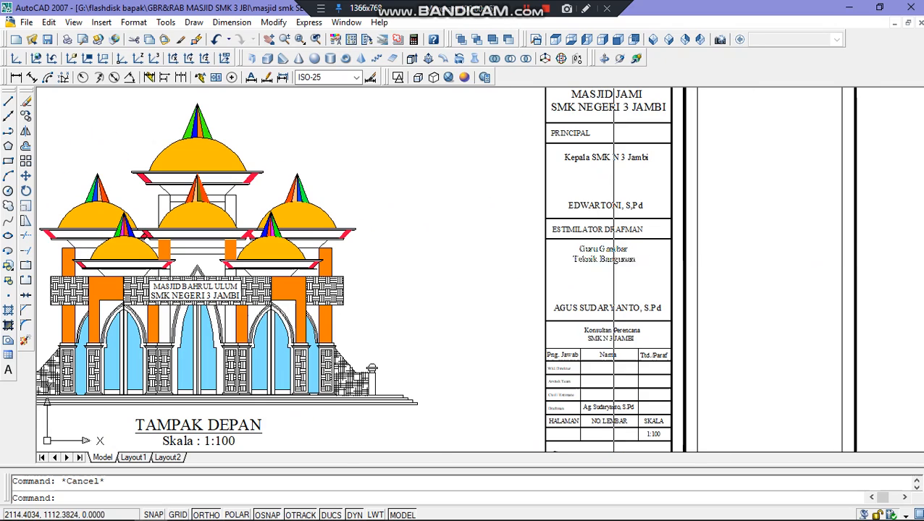
middle_drag(601, 180, 603, 200)
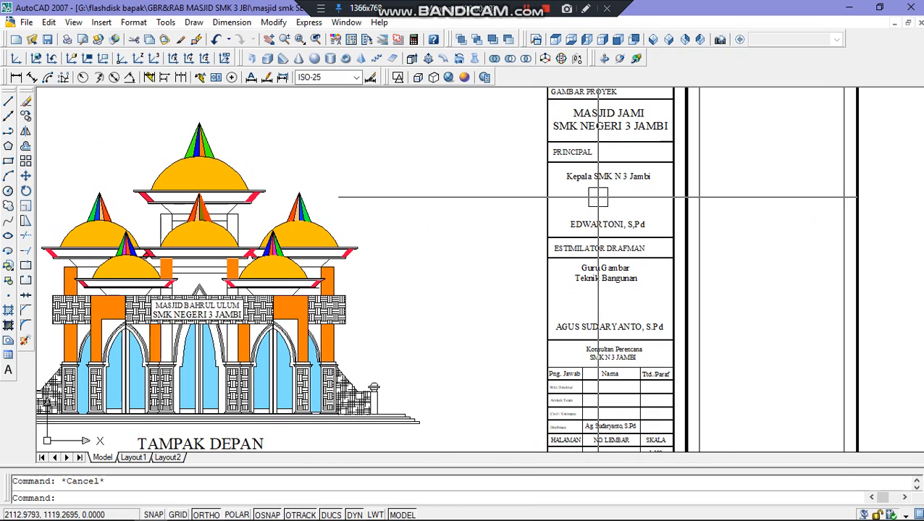
scroll(624, 202, down, 2)
scroll(313, 311, up, 3)
middle_drag(226, 254, 249, 282)
scroll(257, 271, down, 3)
scroll(251, 264, up, 3)
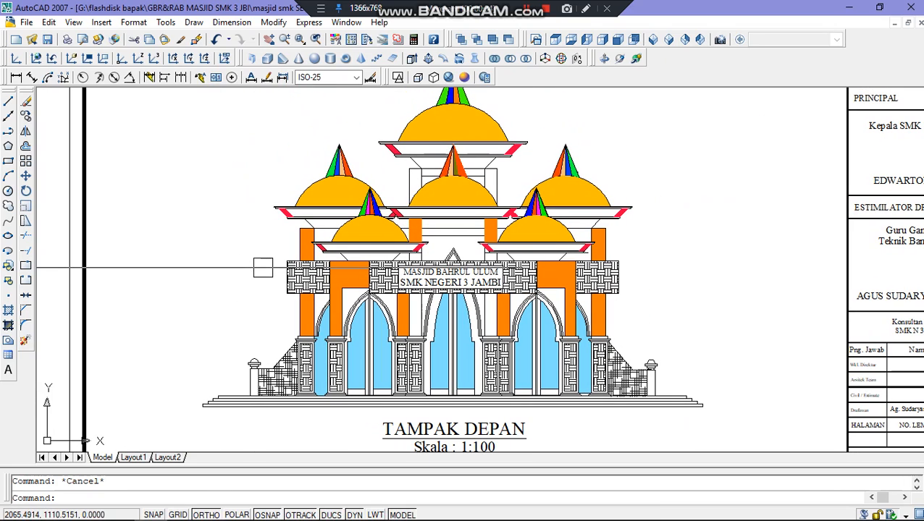
scroll(243, 282, down, 5)
scroll(152, 281, up, 2)
scroll(144, 281, up, 5)
middle_drag(161, 319, 214, 363)
scroll(211, 341, down, 2)
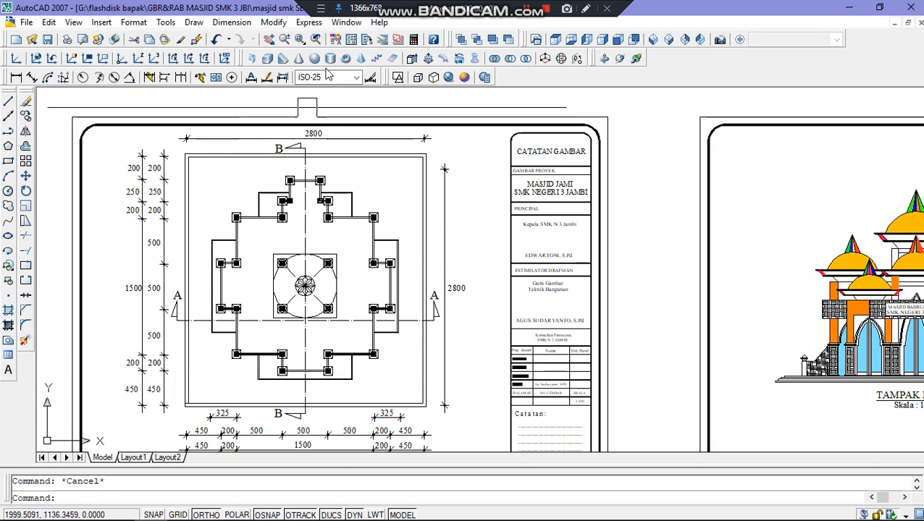
Show the Properties toolbar and set the selected column outline and the plan's lowest horizontal wall lines to 0.50 mm lineweight
right_click(411, 45)
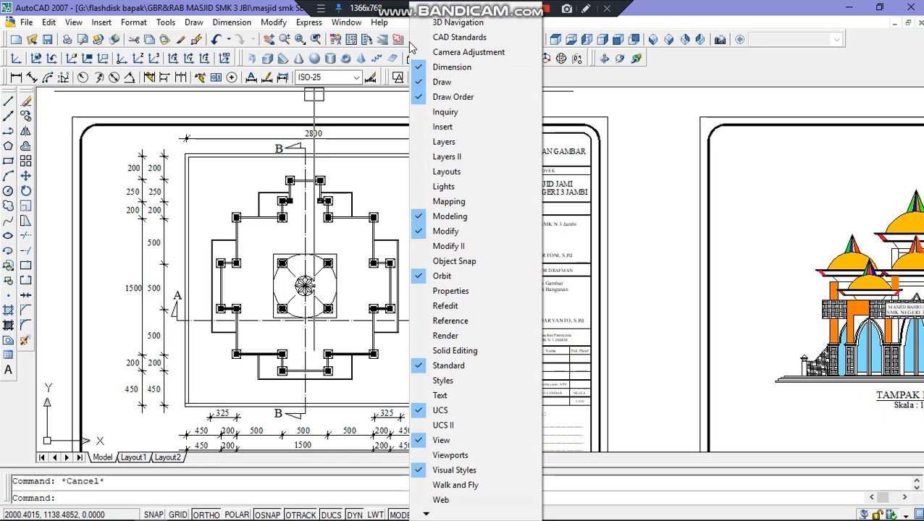
click(439, 291)
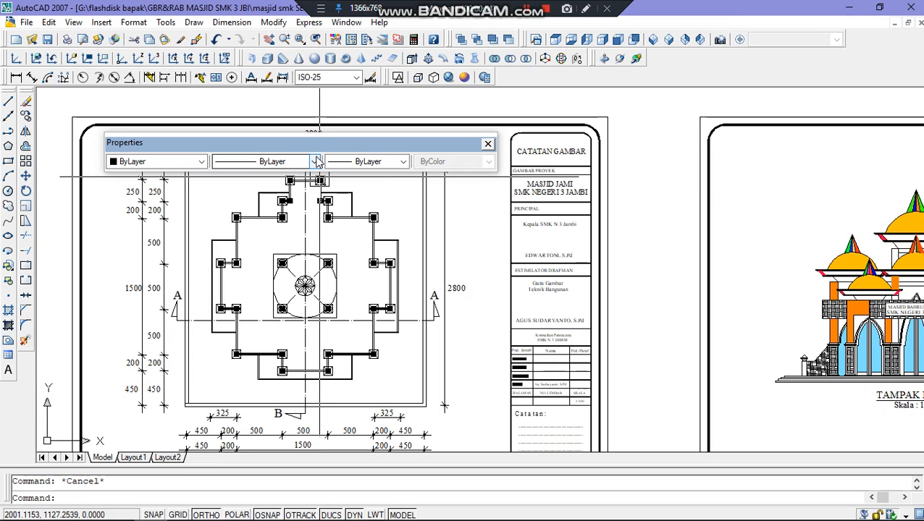
click(224, 297)
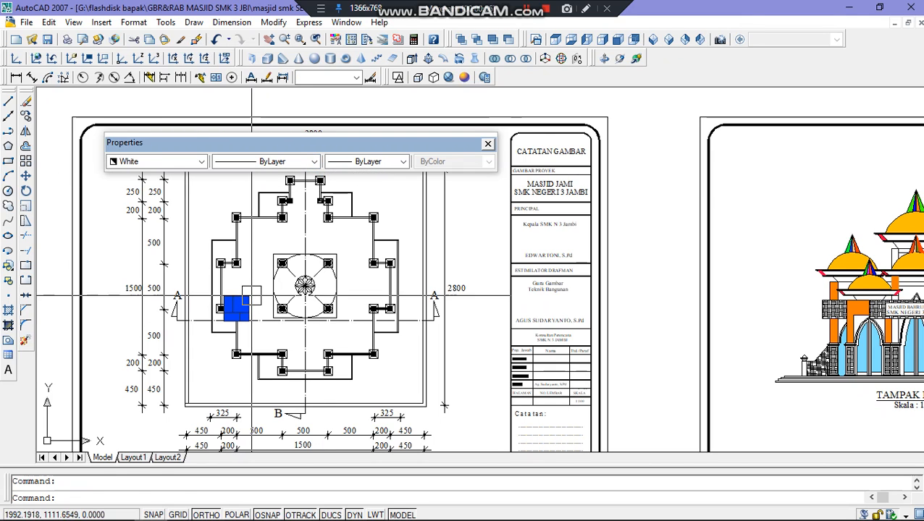
key(Escape)
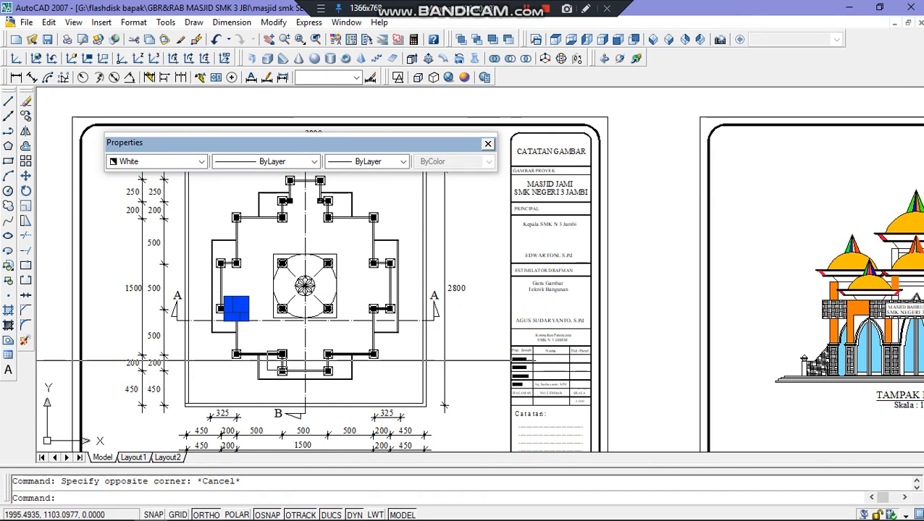
scroll(282, 365, up, 5)
scroll(323, 393, up, 8)
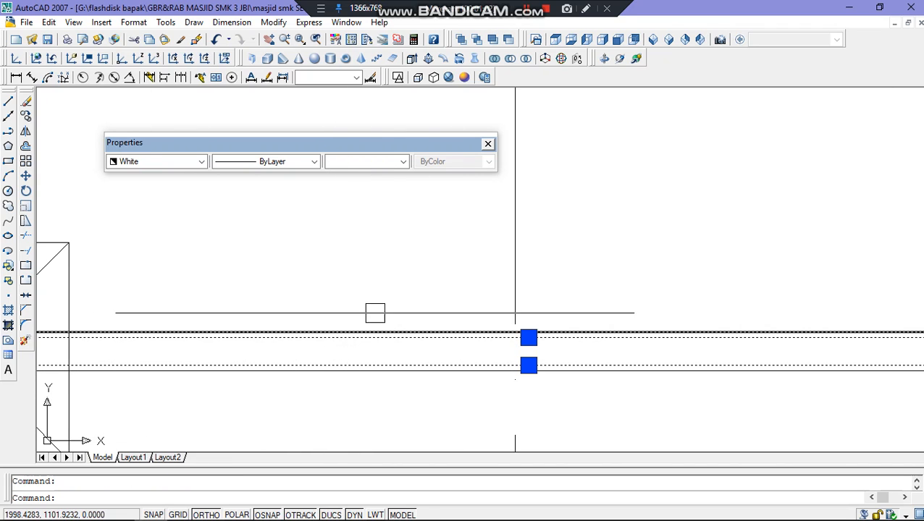
scroll(376, 304, down, 6)
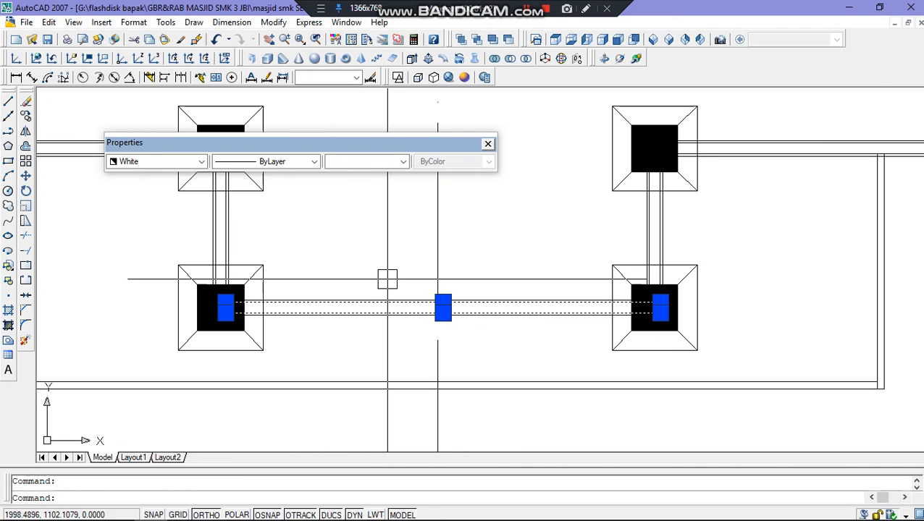
click(315, 162)
click(316, 163)
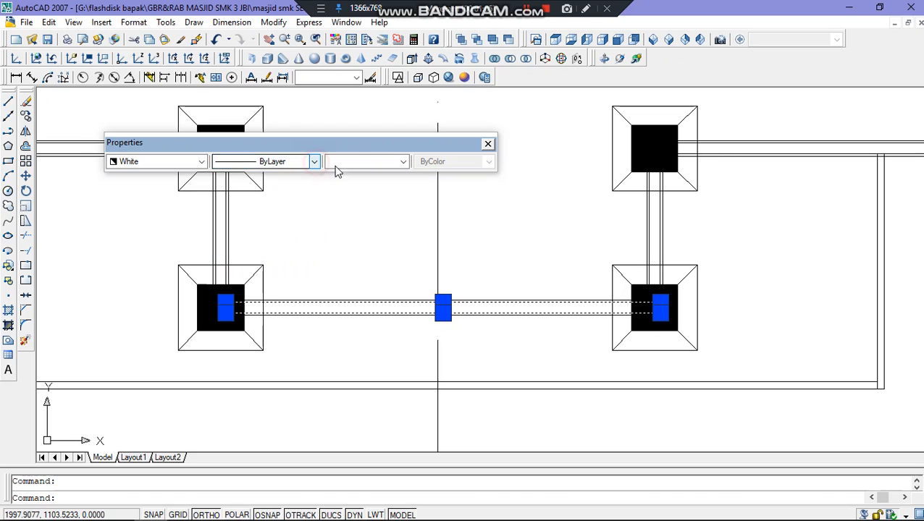
click(402, 162)
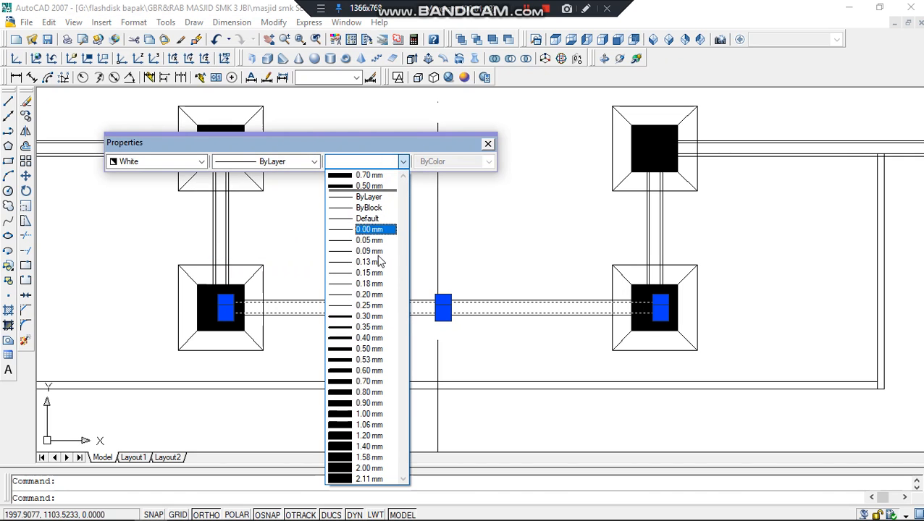
click(362, 349)
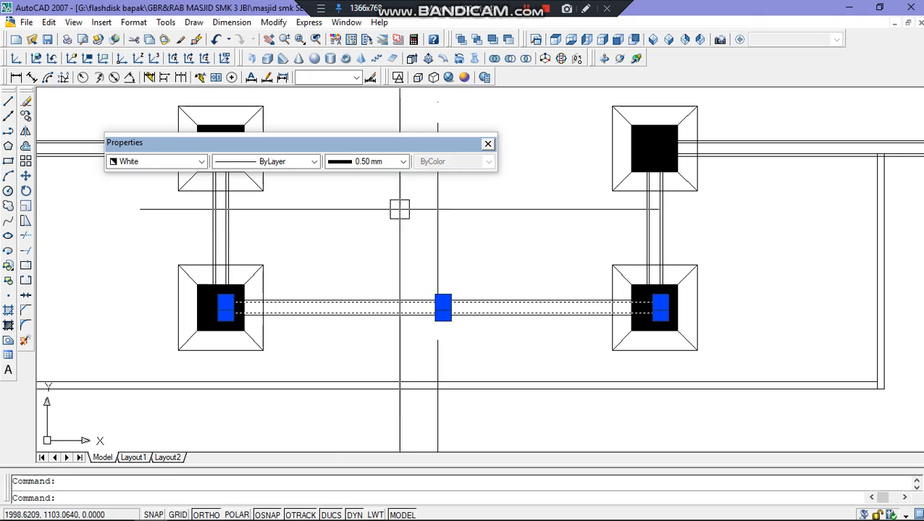
scroll(380, 217, down, 6)
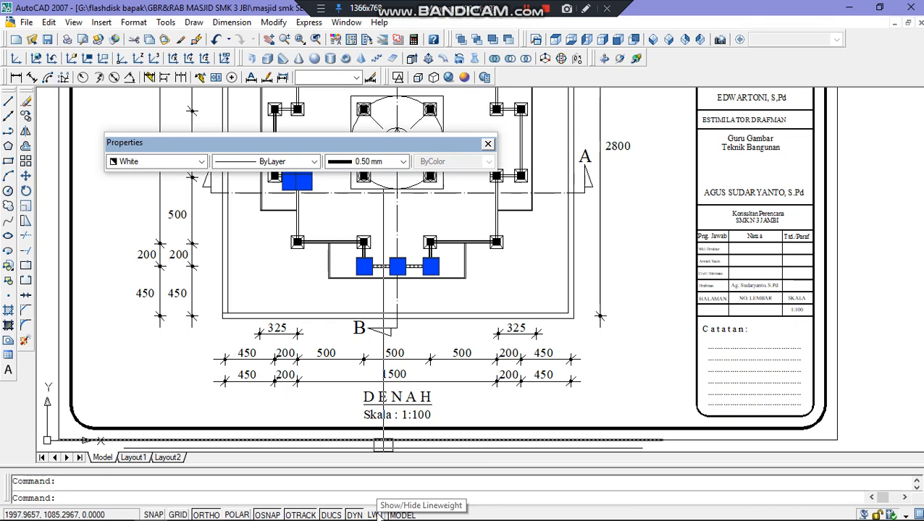
Turn on the lineweight display and inspect the thickened lines of the plan's lowest horizontal wall
click(376, 514)
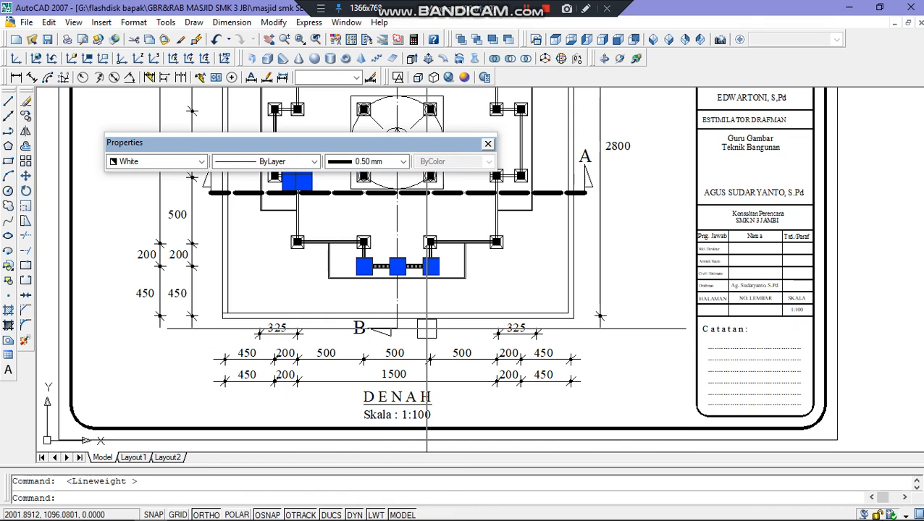
key(Escape)
scroll(426, 328, up, 5)
mouse_move(402, 256)
middle_down()
mouse_move(441, 302)
mouse_move(421, 321)
mouse_move(419, 339)
middle_up()
scroll(382, 263, down, 4)
scroll(417, 324, up, 3)
scroll(416, 324, up, 6)
scroll(400, 309, down, 4)
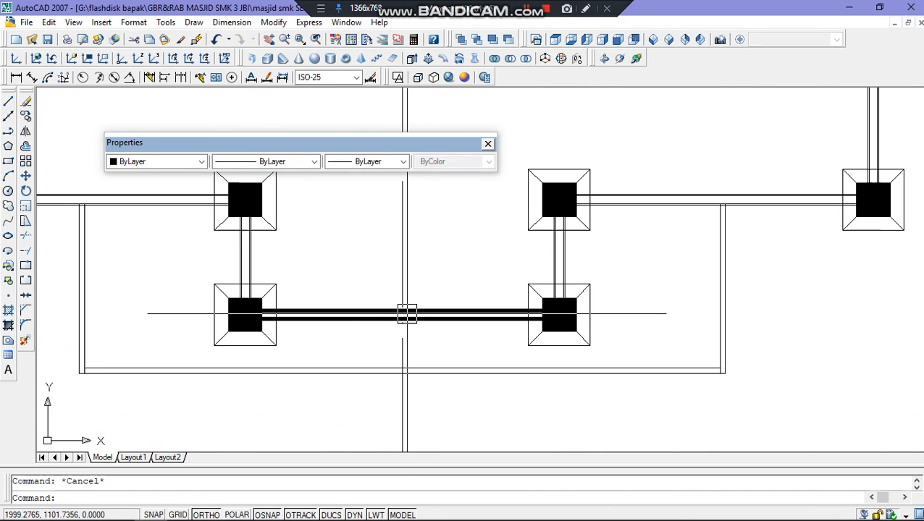
scroll(406, 314, up, 4)
scroll(421, 316, down, 3)
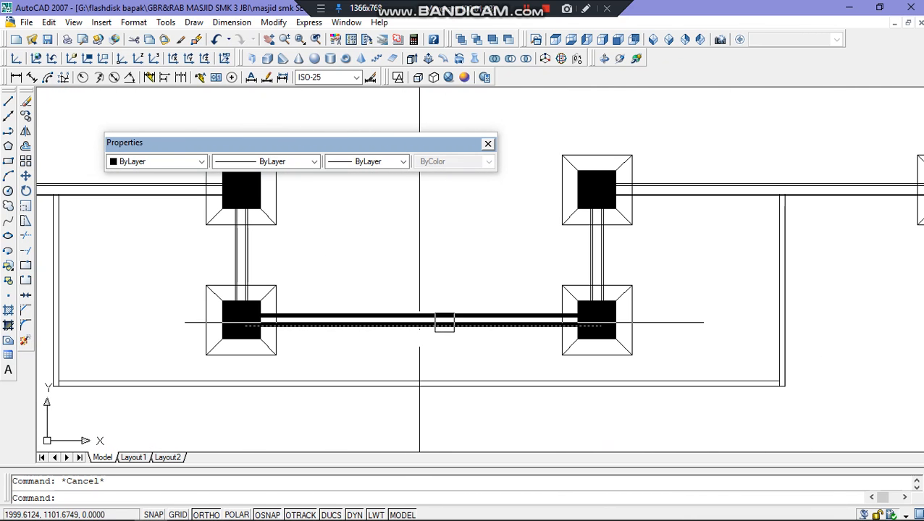
Set the two inner lines of the short vertical wall on the lower bay's left side to 0.50 mm lineweight
middle_drag(442, 292, 490, 350)
scroll(273, 319, up, 5)
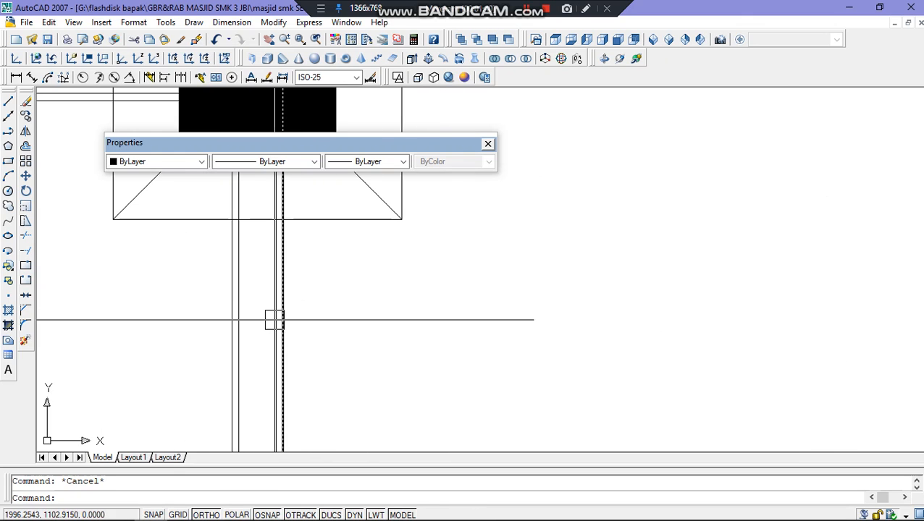
click(238, 314)
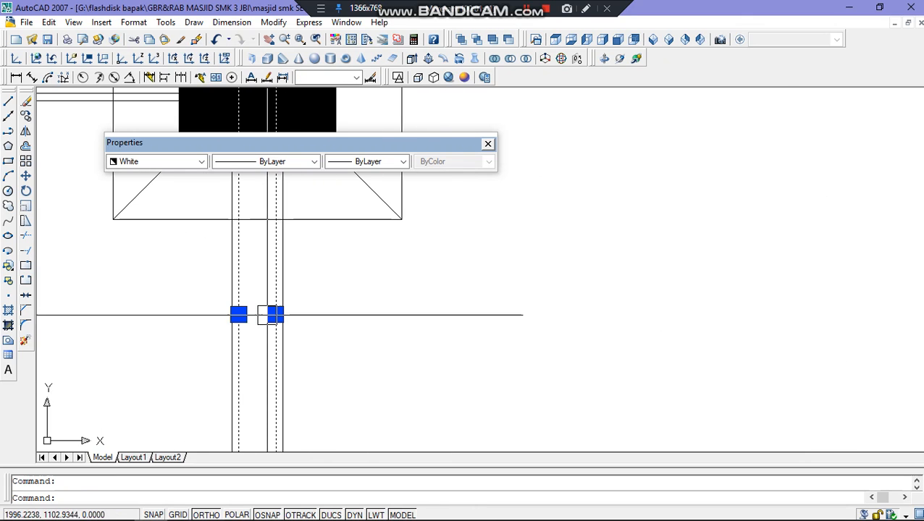
click(403, 162)
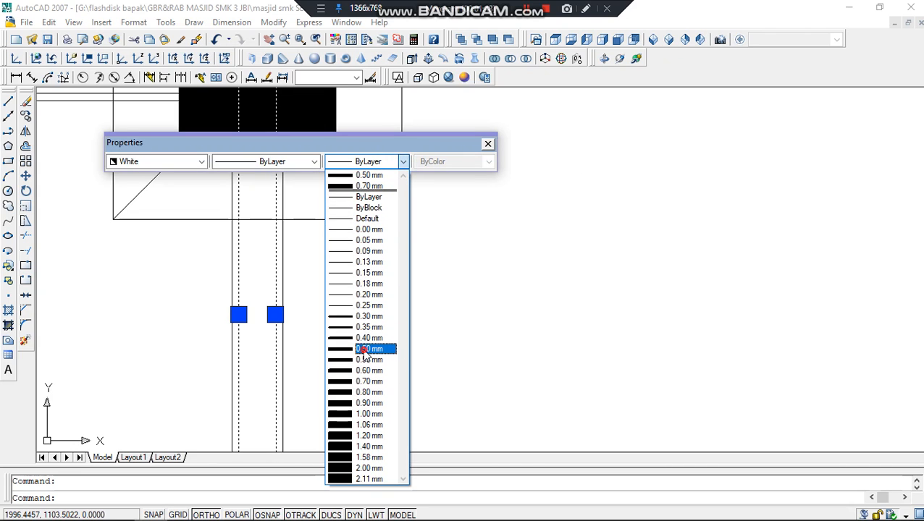
click(366, 349)
scroll(367, 334, down, 6)
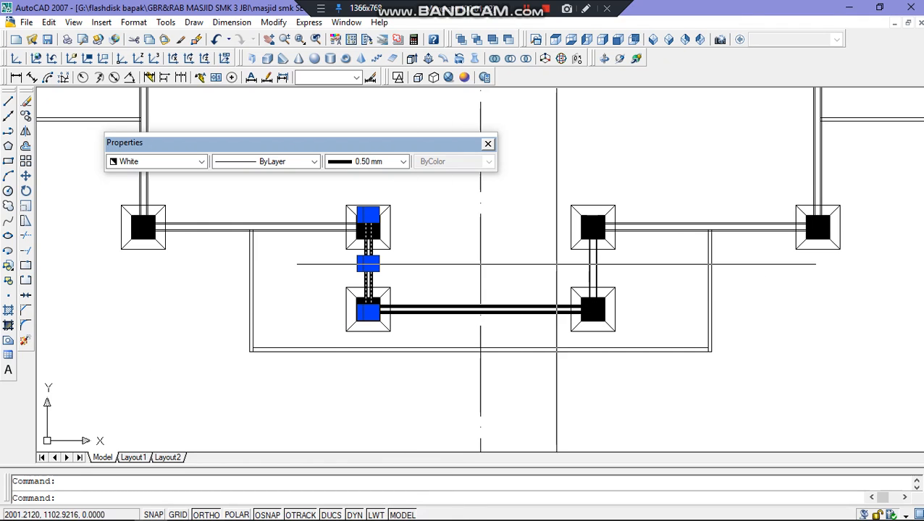
key(Escape)
Set the two inner lines of the short vertical wall on the lower bay's right side to 0.80 mm lineweight
scroll(601, 260, up, 5)
click(573, 281)
click(528, 301)
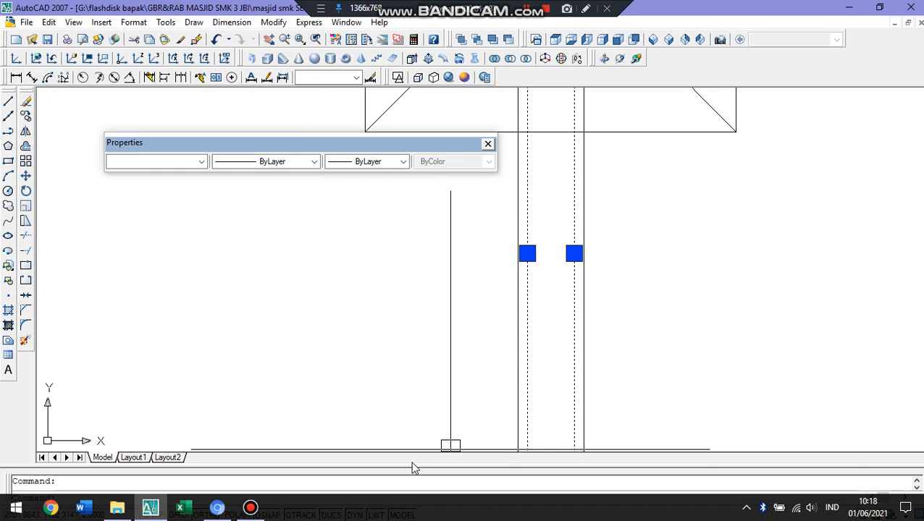
click(405, 162)
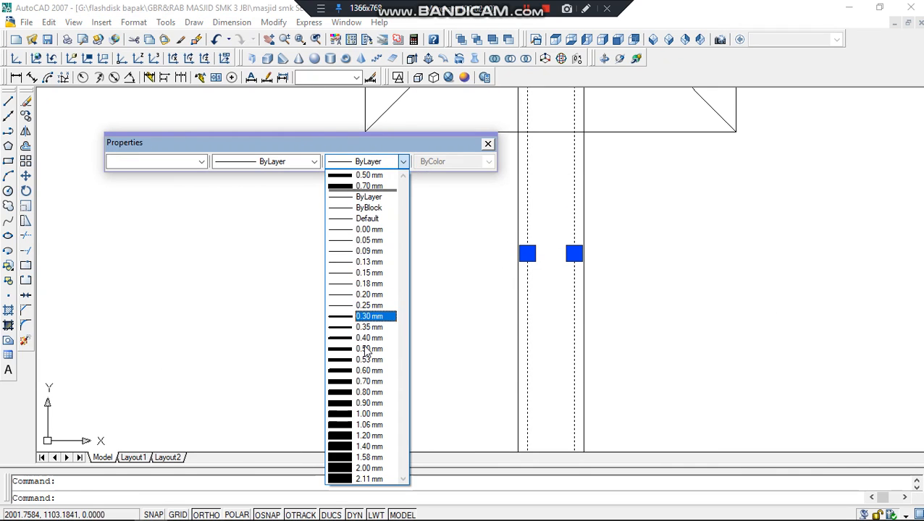
click(365, 391)
key(Escape)
scroll(652, 274, down, 3)
scroll(644, 289, up, 4)
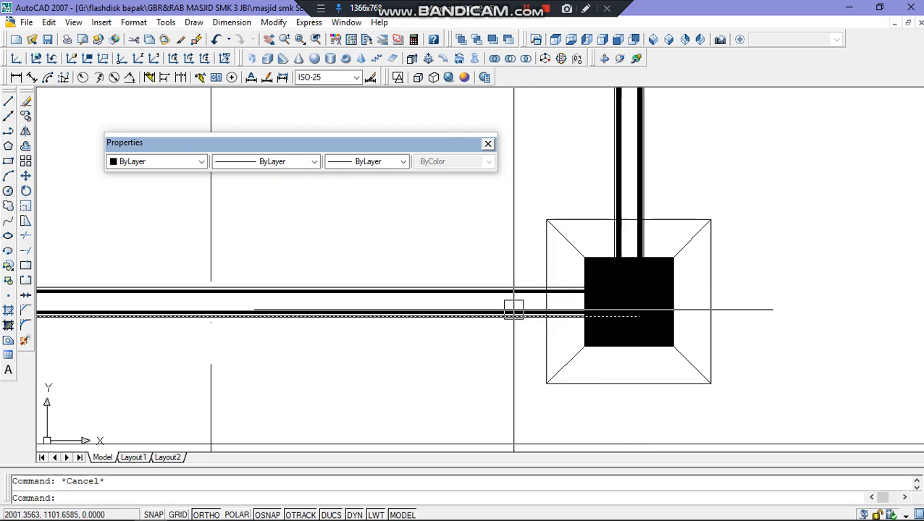
scroll(536, 333, down, 5)
middle_drag(467, 281, 478, 341)
scroll(436, 269, down, 2)
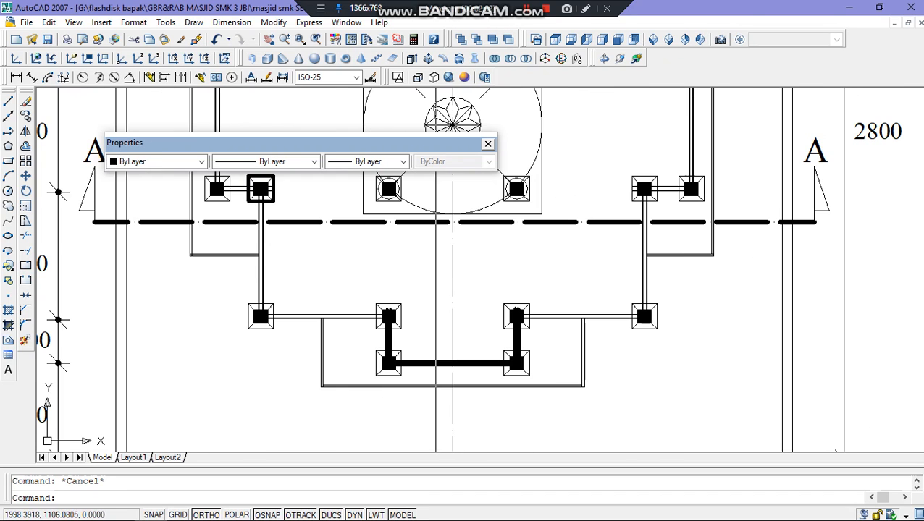
Set the lineweight of the horizontal dash-dot section line A-A to 0.20 mm
middle_drag(431, 241, 443, 270)
click(444, 261)
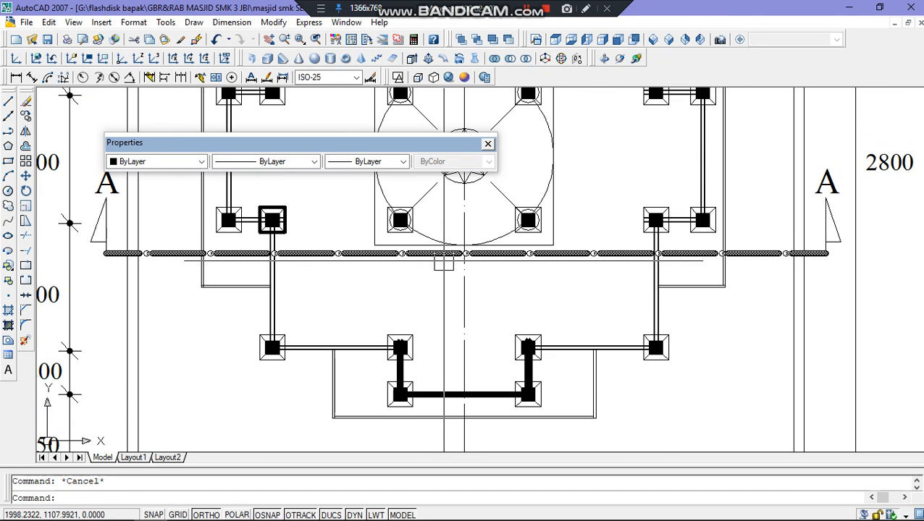
click(443, 260)
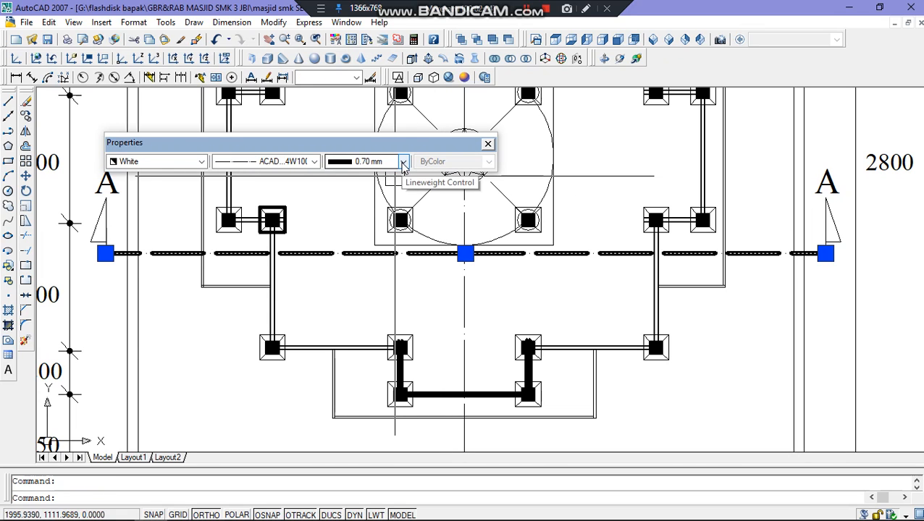
click(403, 164)
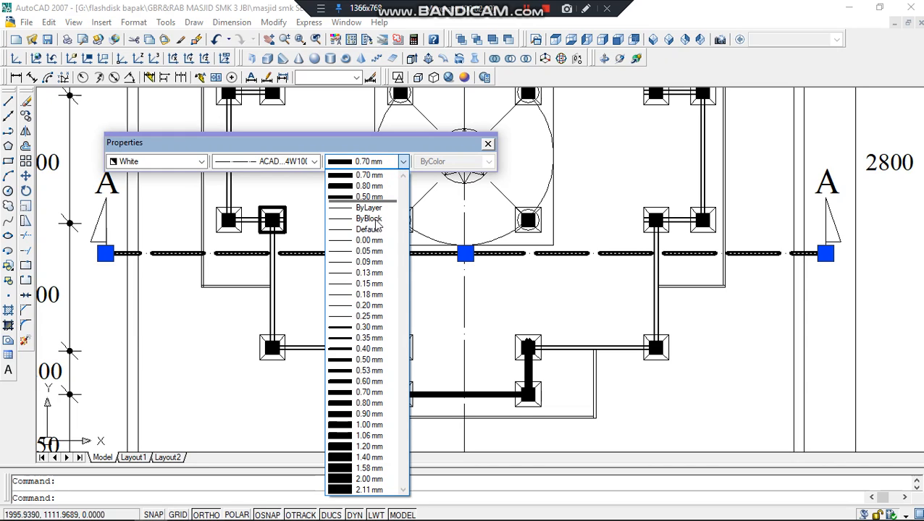
click(373, 306)
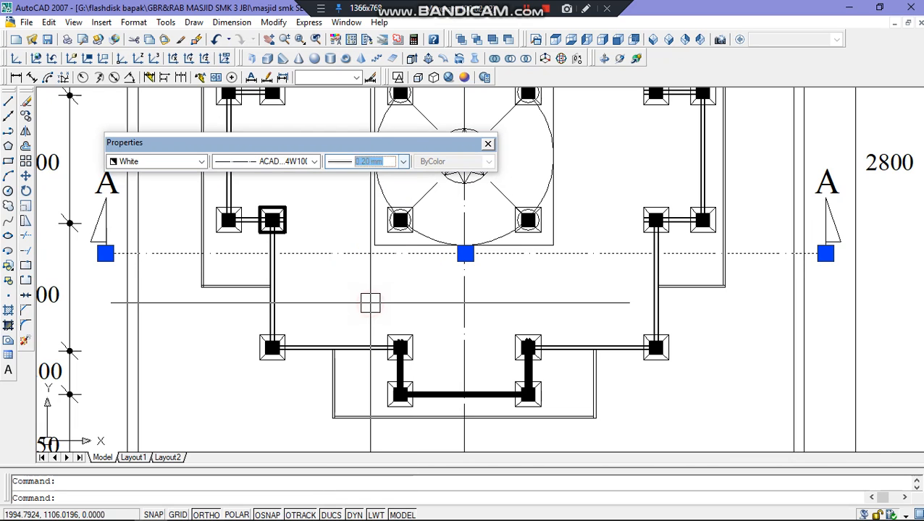
Turn off the lineweight display and deselect the section line A-A
click(375, 515)
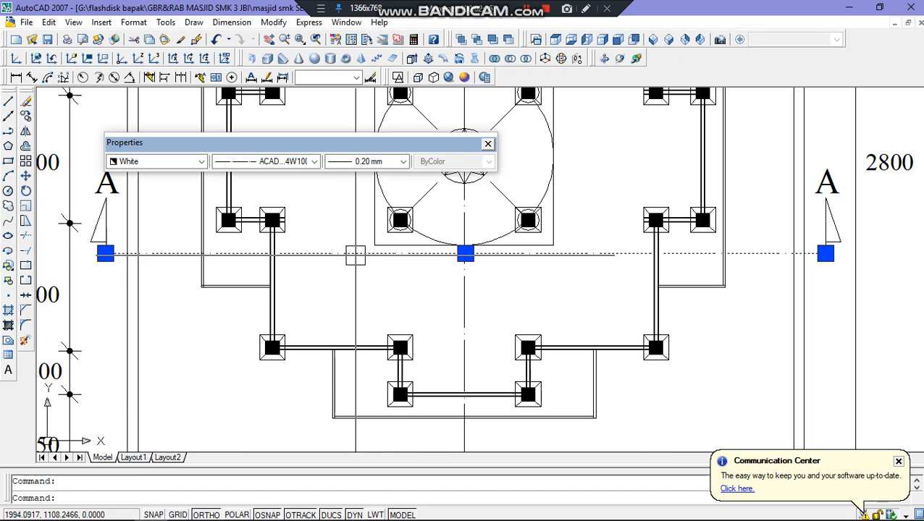
click(404, 162)
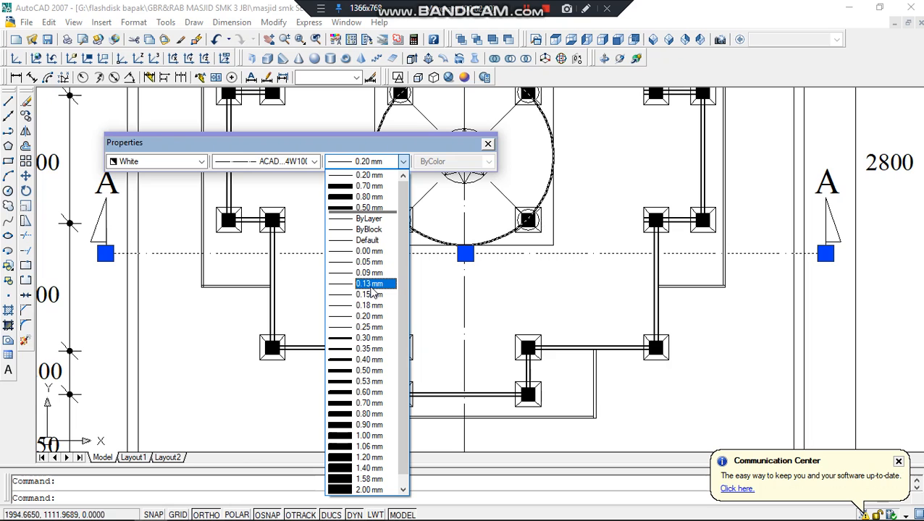
click(428, 355)
key(Escape)
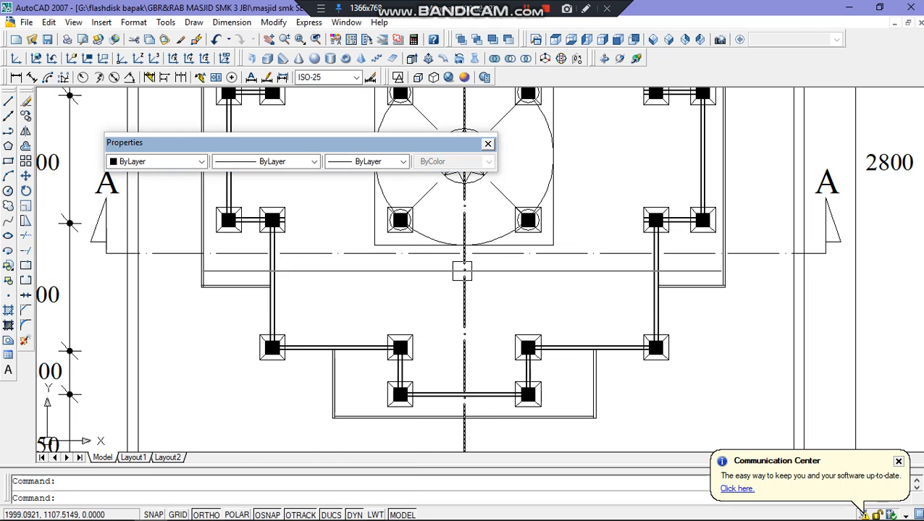
scroll(446, 237, up, 2)
scroll(446, 237, up, 2)
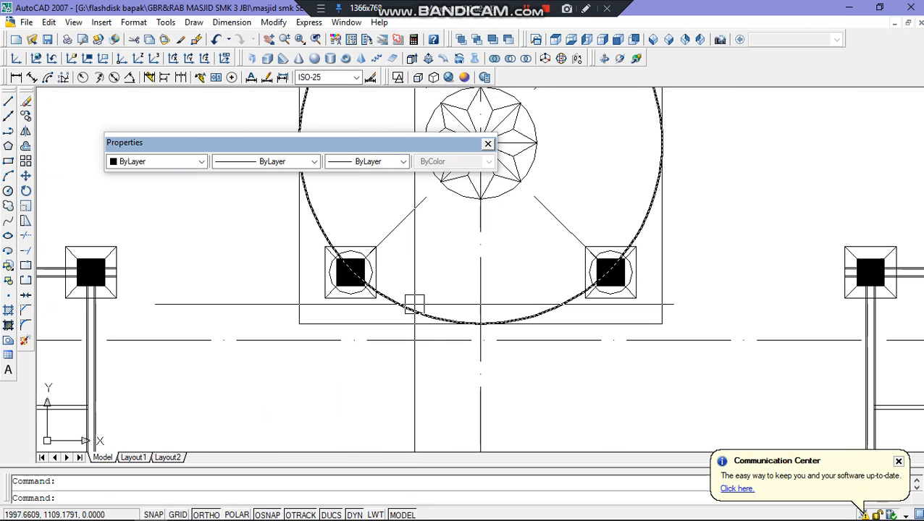
scroll(585, 345, up, 3)
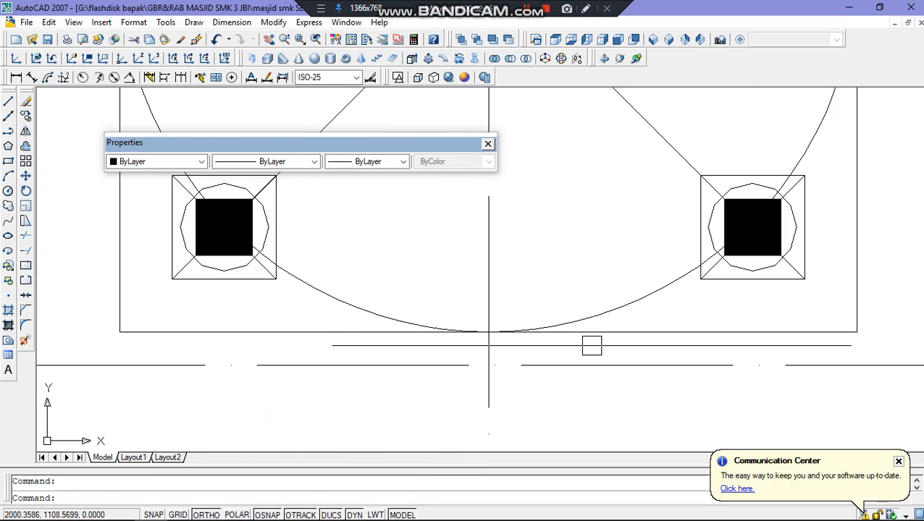
Select the large dashed-off dome circle and review the available linetypes in the Linetype Manager
scroll(517, 348, down, 4)
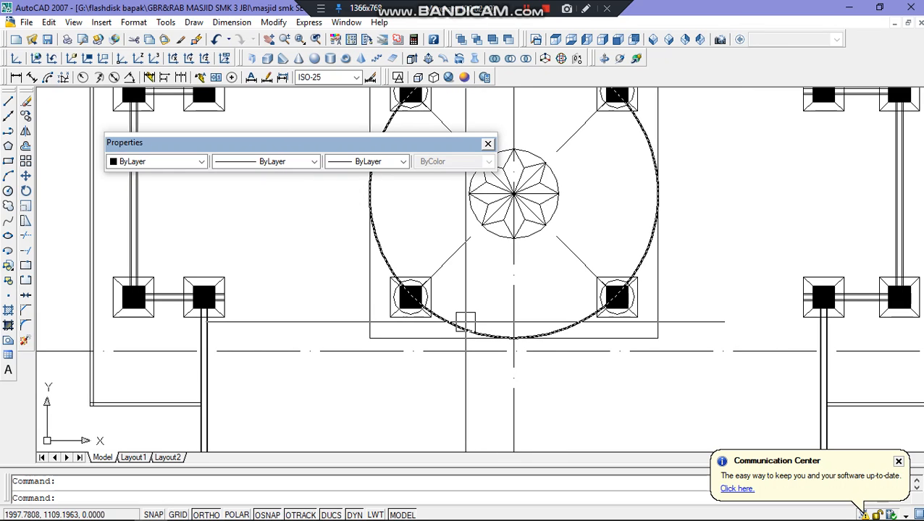
click(465, 321)
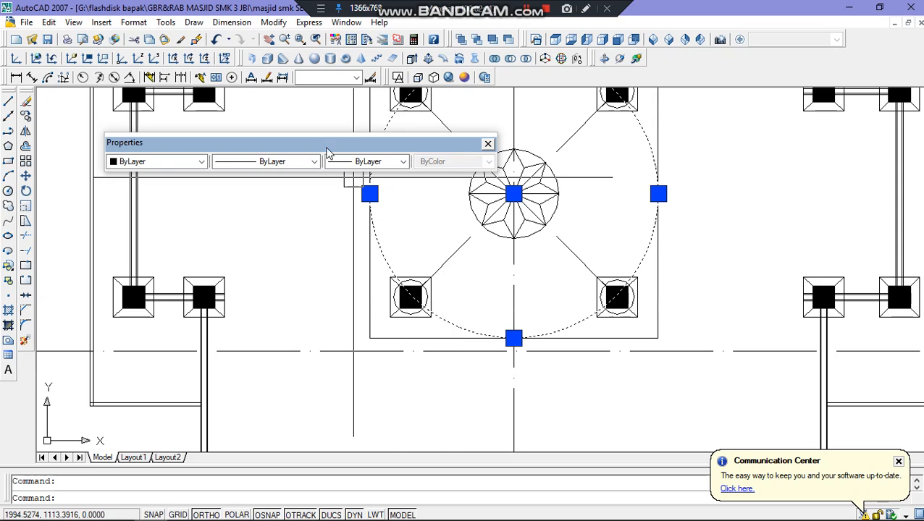
click(315, 162)
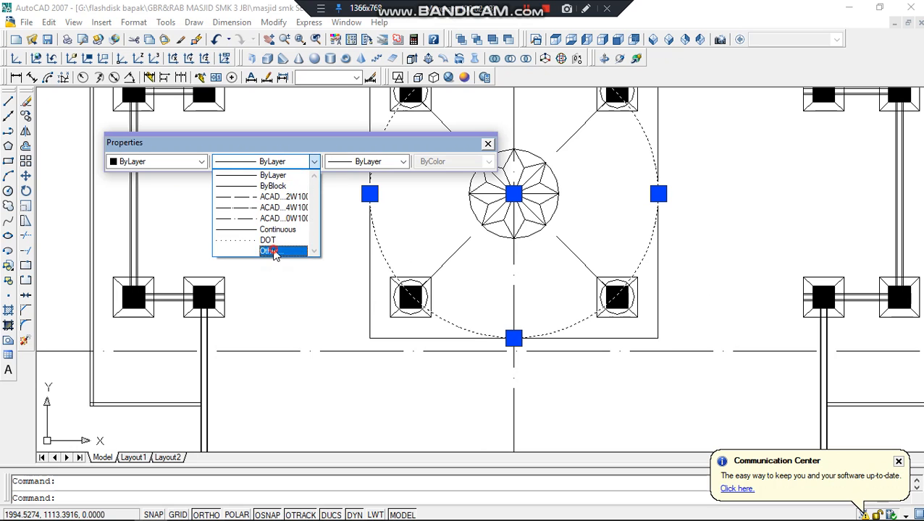
click(273, 251)
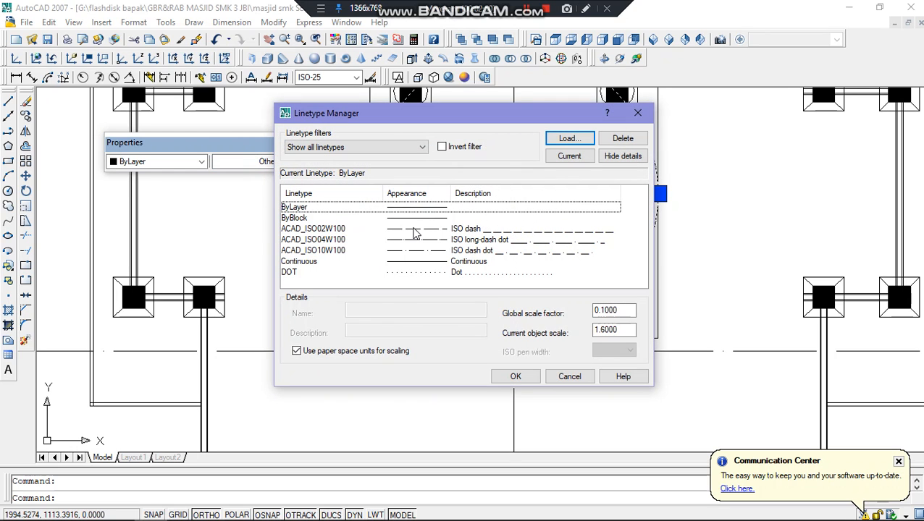
click(415, 232)
click(516, 377)
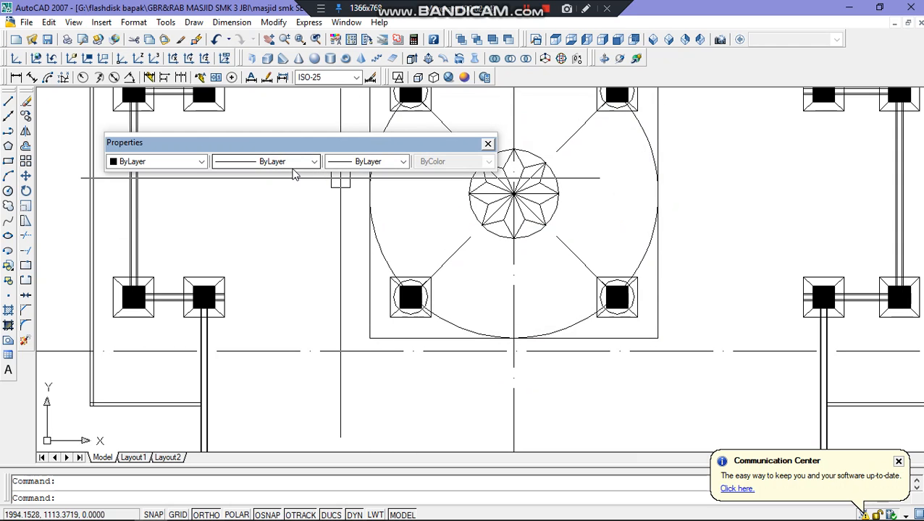
Examine the global scale factor and current object scale in the Linetype Manager
click(313, 162)
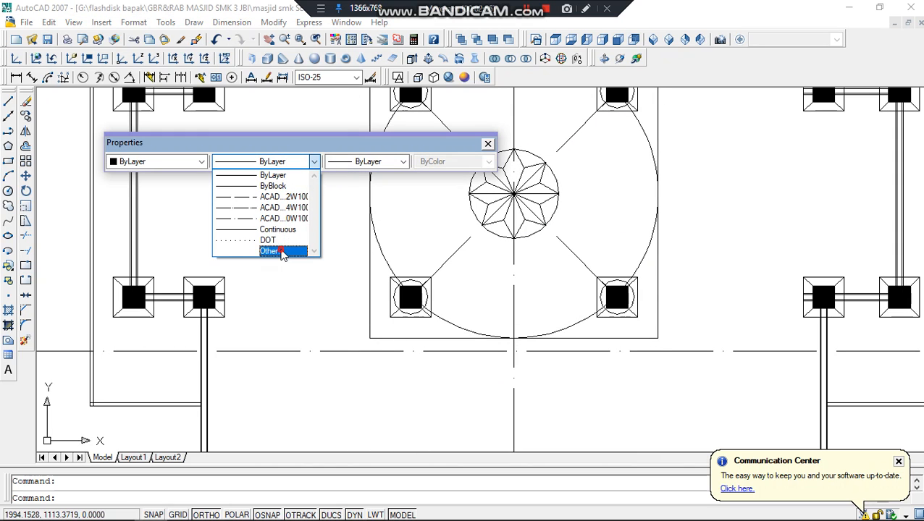
click(282, 251)
click(625, 309)
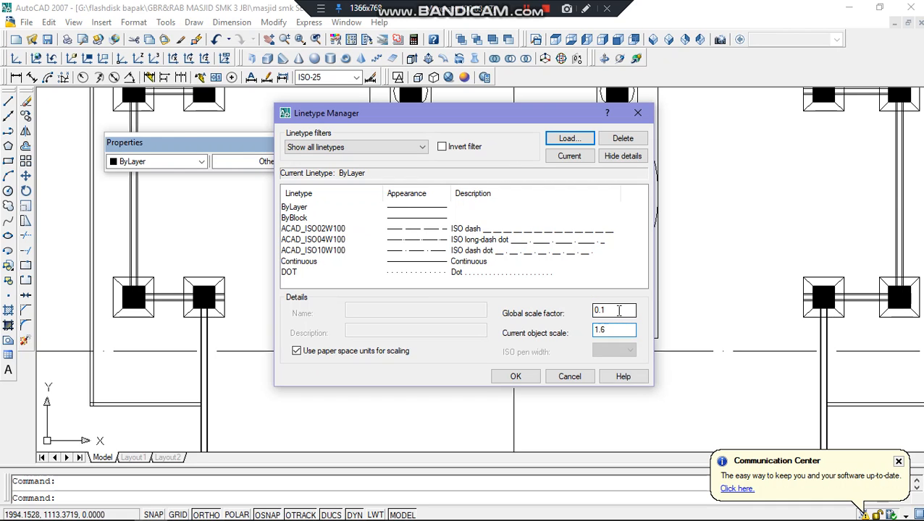
click(523, 377)
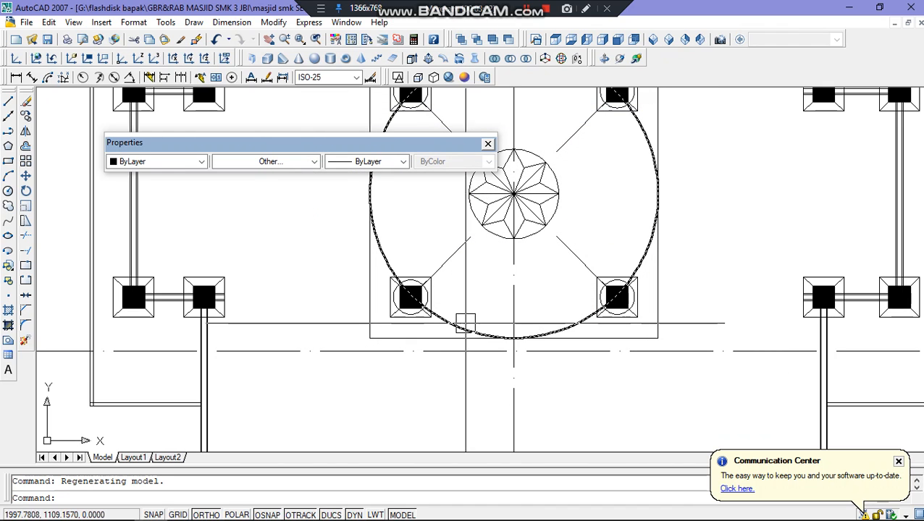
Set the large dome circle's linetype to ACAD_ISO02W100 and deselect it
click(465, 322)
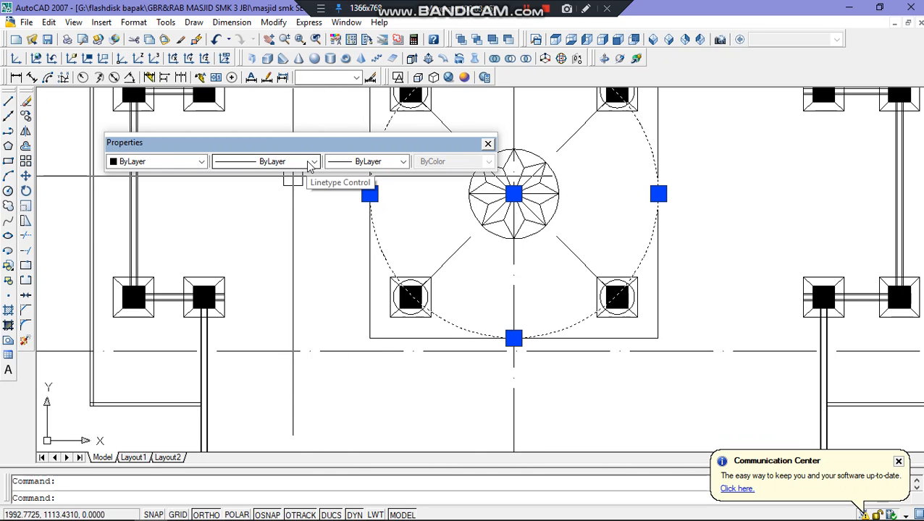
click(314, 162)
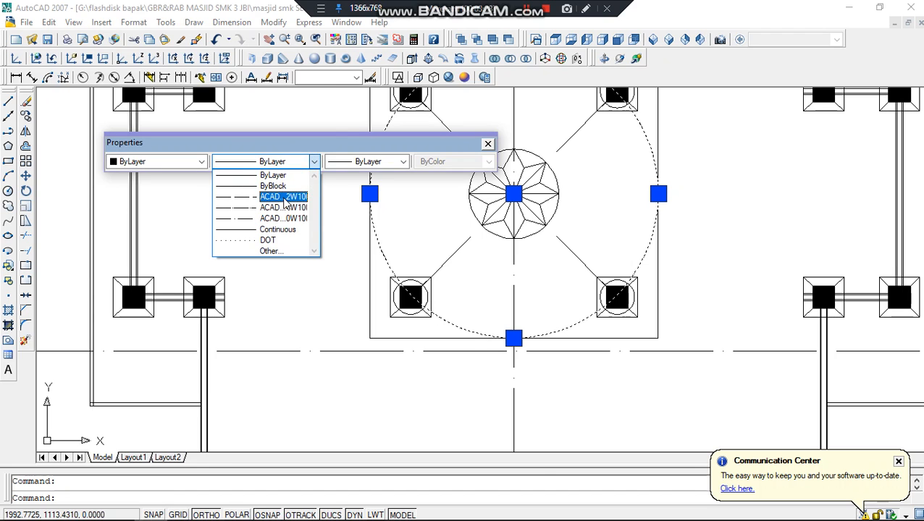
click(283, 196)
key(Escape)
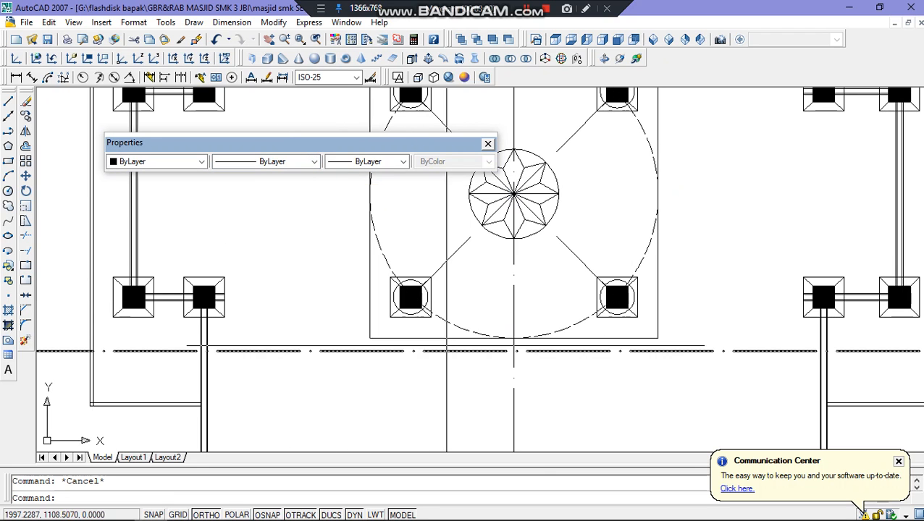
Set the large dome circle's lineweight to 0.60 mm and turn on the lineweight display
scroll(389, 340, up, 3)
scroll(465, 324, down, 4)
scroll(465, 324, up, 3)
click(466, 325)
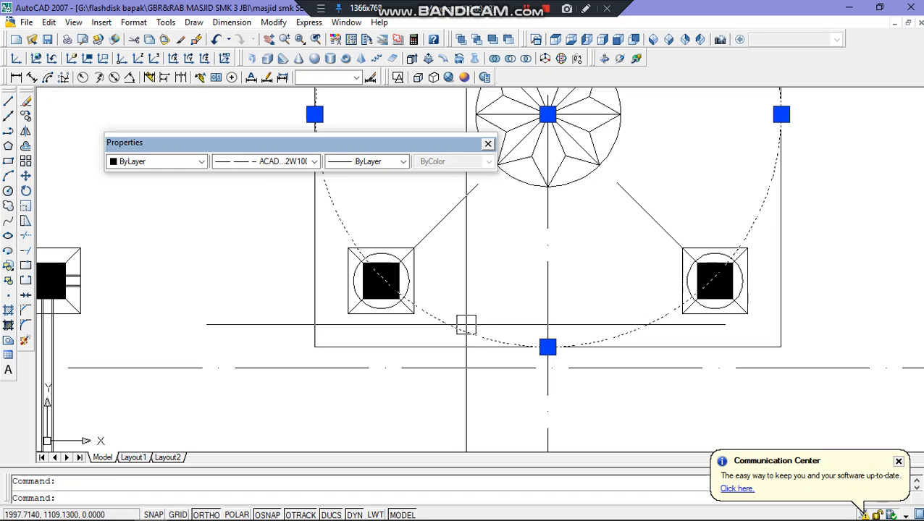
click(404, 161)
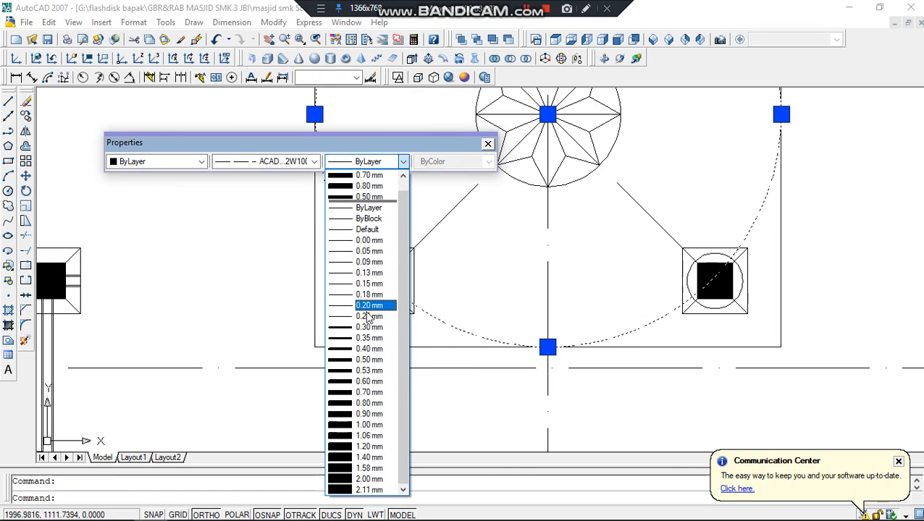
click(369, 381)
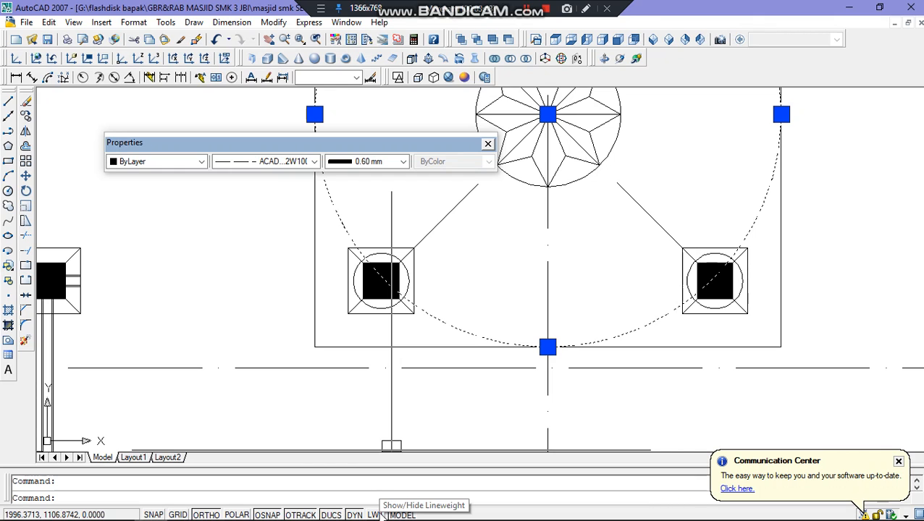
click(377, 514)
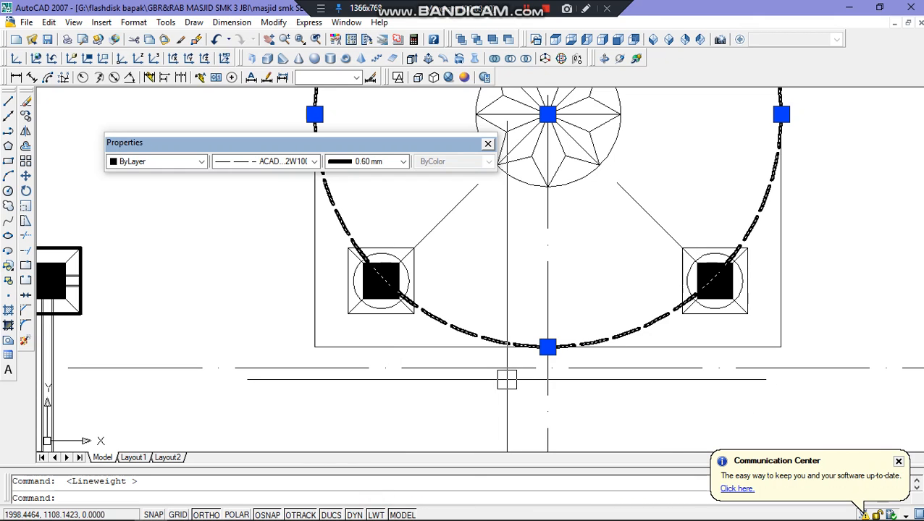
scroll(504, 378, down, 2)
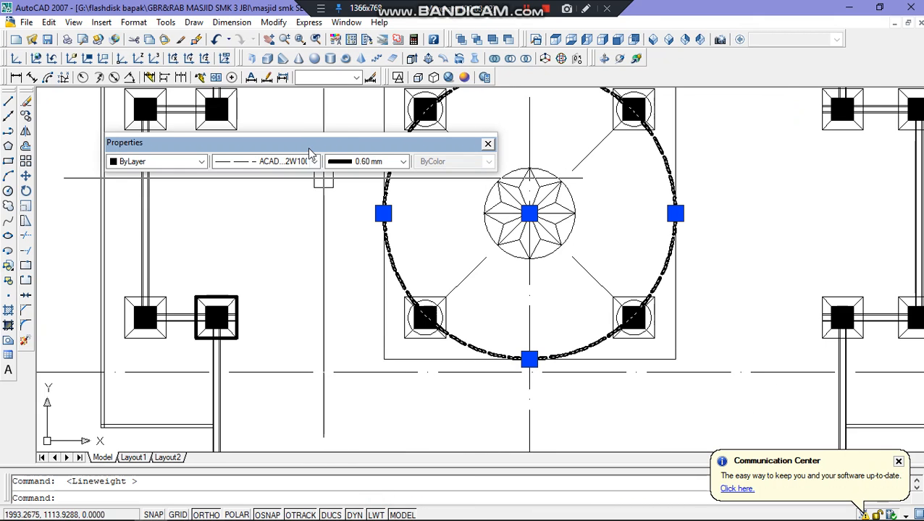
Dock the floating Properties toolbar beside the other toolbars and deselect the dome circle
drag(307, 148, 598, 73)
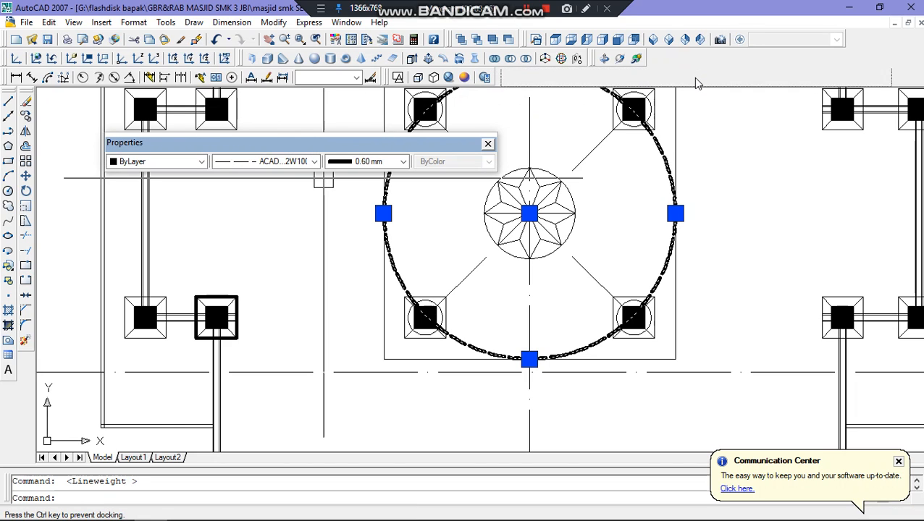
drag(692, 83, 694, 82)
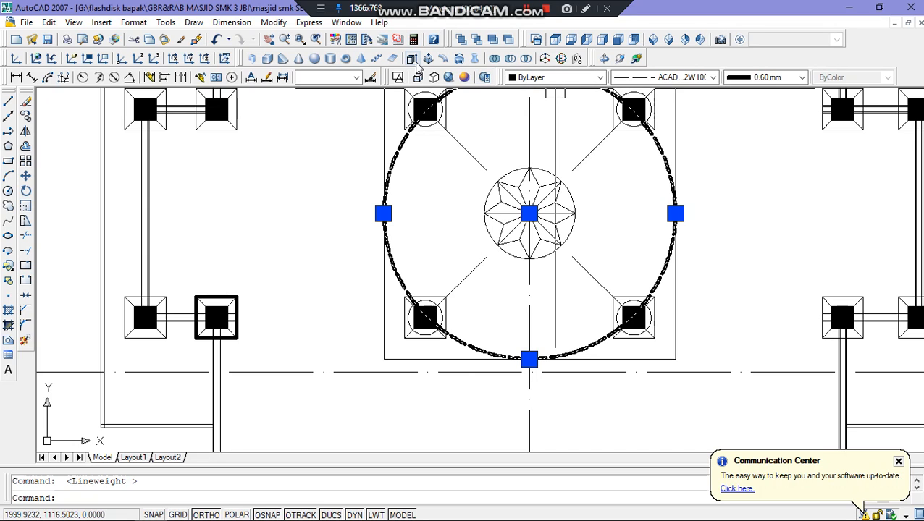
scroll(425, 224, down, 2)
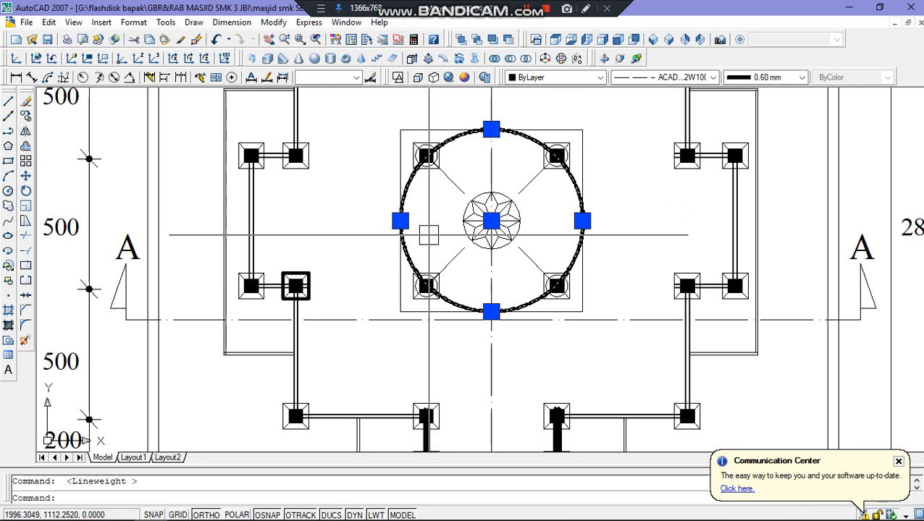
key(Escape)
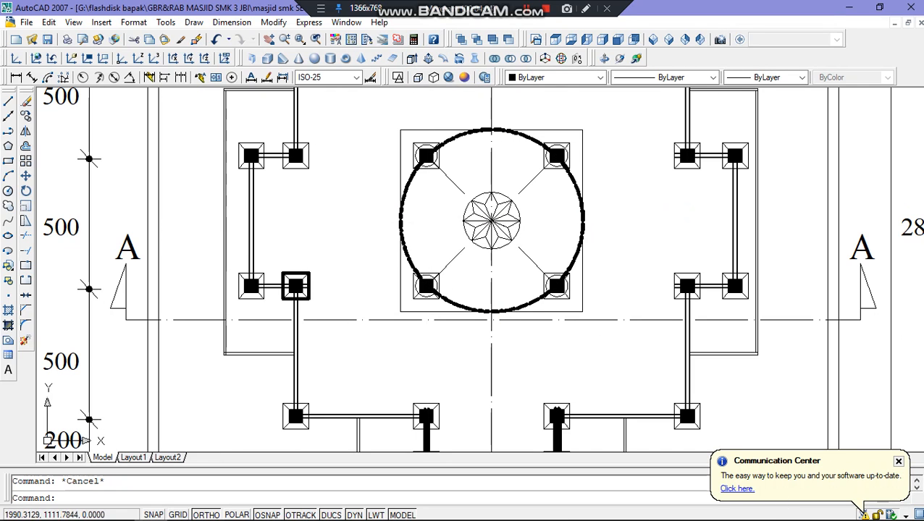
Select the two inner lines of the horizontal wall on the plan's lower left, beside the lower bay
scroll(396, 443, up, 2)
scroll(395, 442, up, 6)
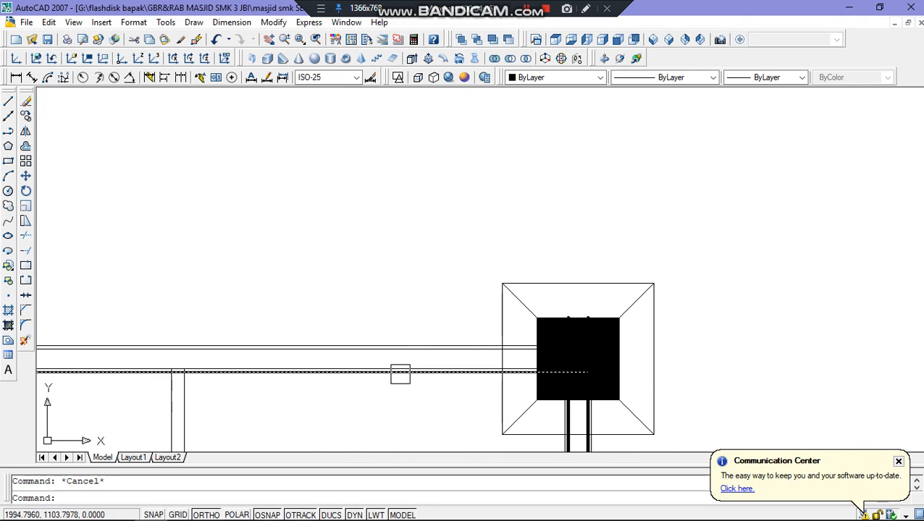
click(398, 365)
click(400, 334)
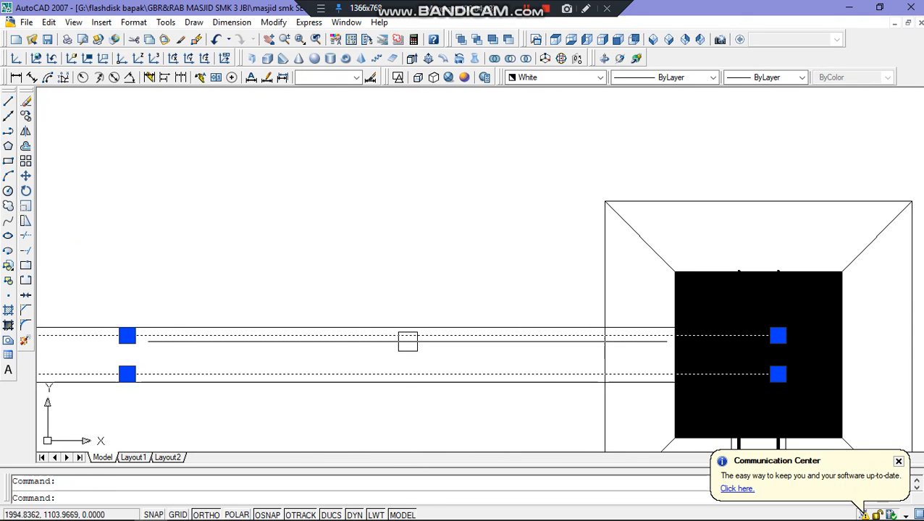
scroll(266, 295, down, 3)
scroll(105, 258, up, 5)
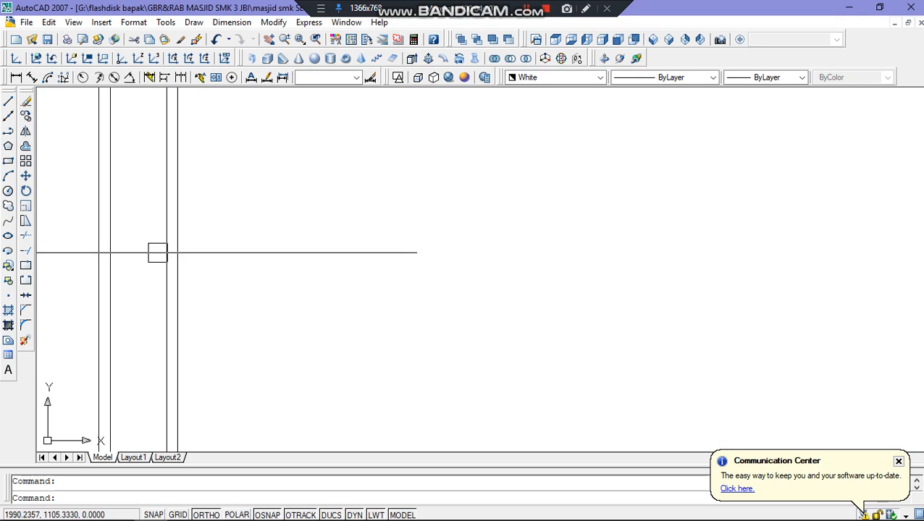
Add the two inner lines of the lower left vertical wall crossing section line A-A to the selection
click(115, 255)
scroll(160, 283, down, 4)
scroll(249, 181, down, 2)
scroll(145, 181, up, 3)
middle_drag(306, 193, 227, 305)
scroll(226, 304, down, 5)
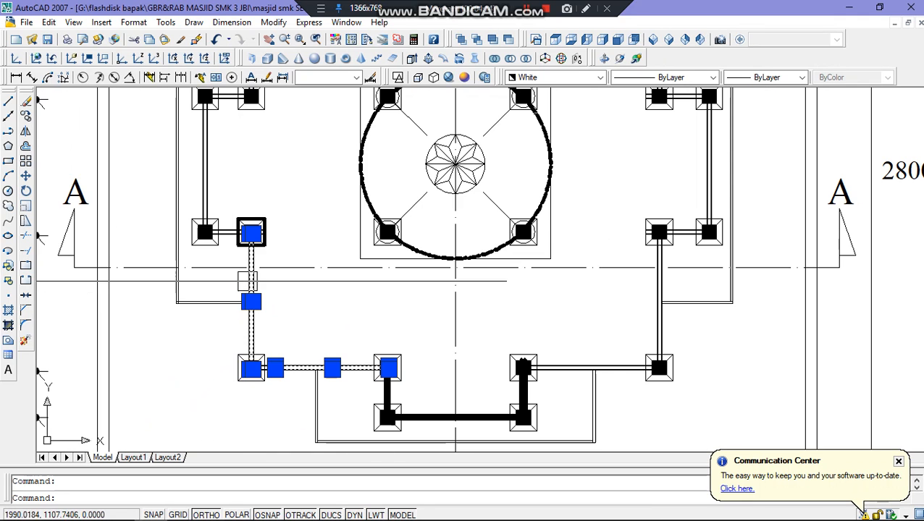
Add the inner lines of the left bay's lower short horizontal wall and its outer vertical wall to the selection
middle_drag(279, 252, 313, 296)
scroll(265, 275, up, 9)
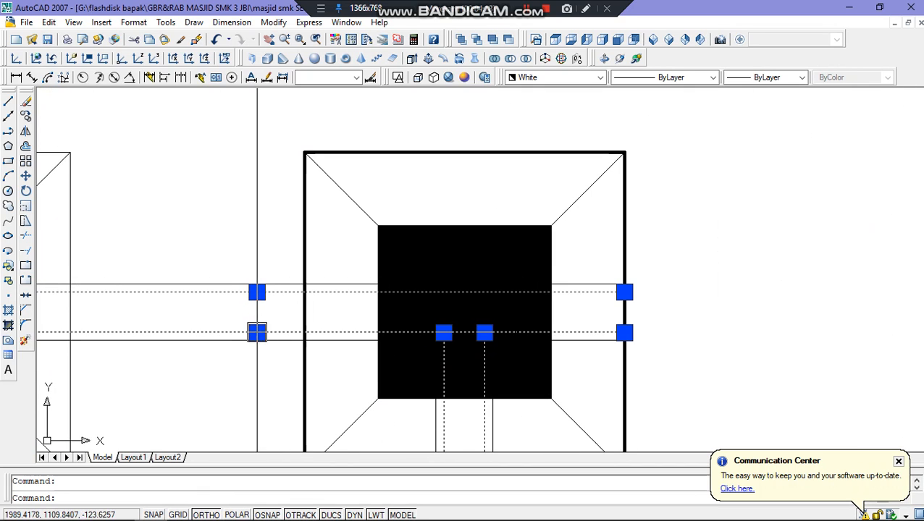
scroll(311, 312, down, 8)
scroll(239, 177, up, 7)
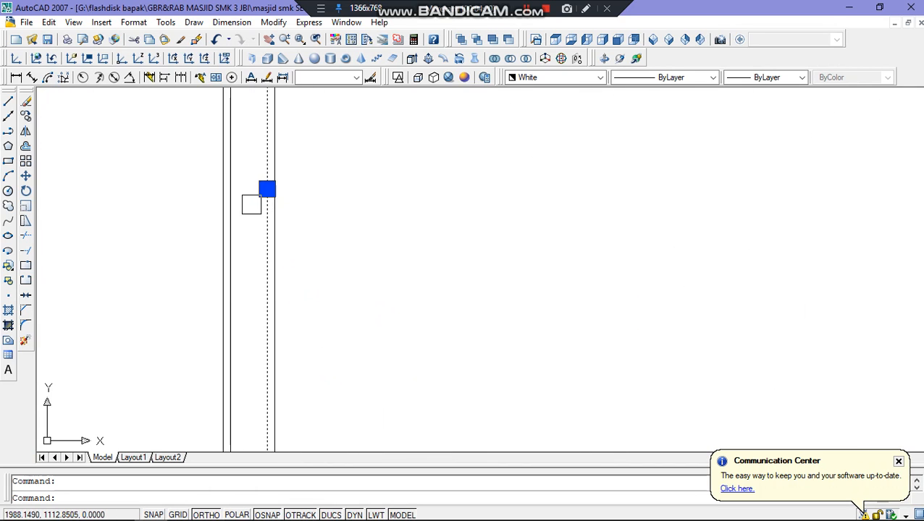
scroll(229, 236, down, 6)
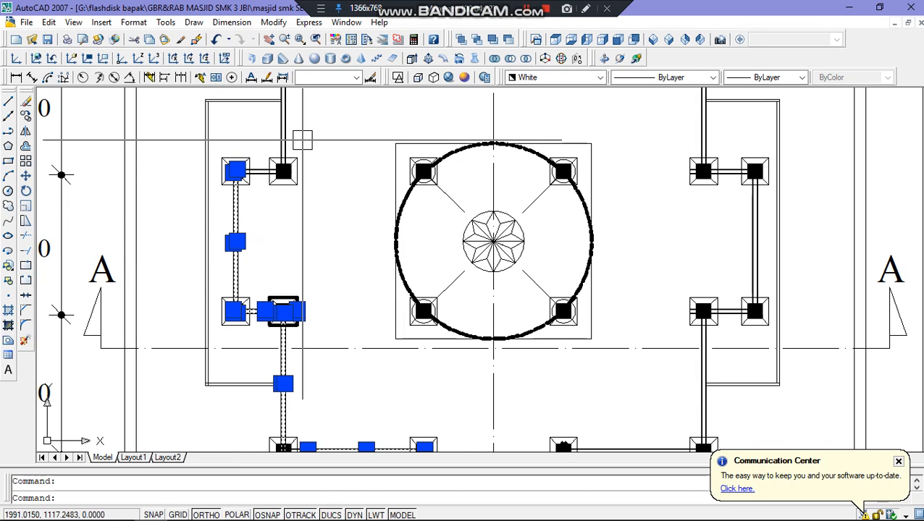
Add the inner lines of the upper left vertical wall and the horizontal wall adjoining its upper end to the selection
scroll(301, 141, up, 2)
scroll(293, 228, up, 6)
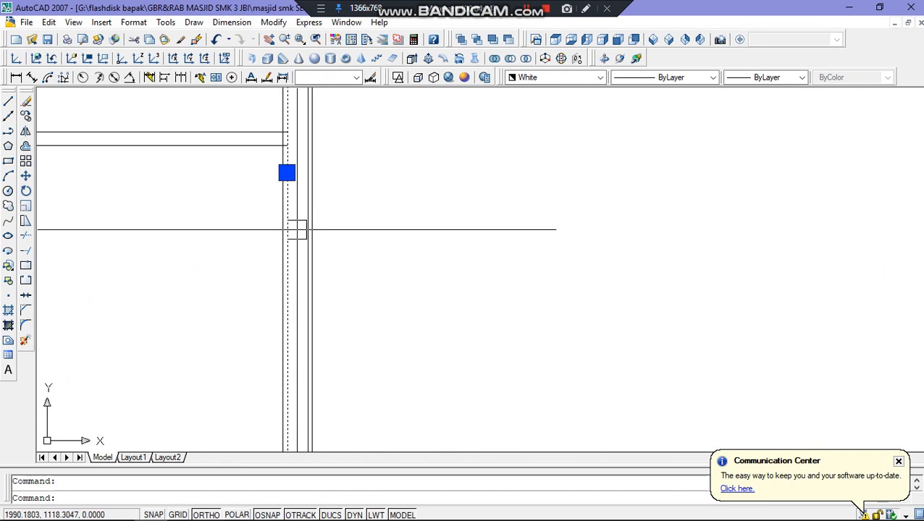
scroll(297, 217, down, 5)
scroll(303, 225, down, 1)
scroll(346, 235, up, 7)
click(349, 217)
click(357, 270)
scroll(304, 233, down, 6)
Add the two inner lines of the short vertical wall between the two upper left columns to the selection
scroll(391, 202, up, 5)
scroll(321, 232, up, 3)
click(367, 232)
click(284, 253)
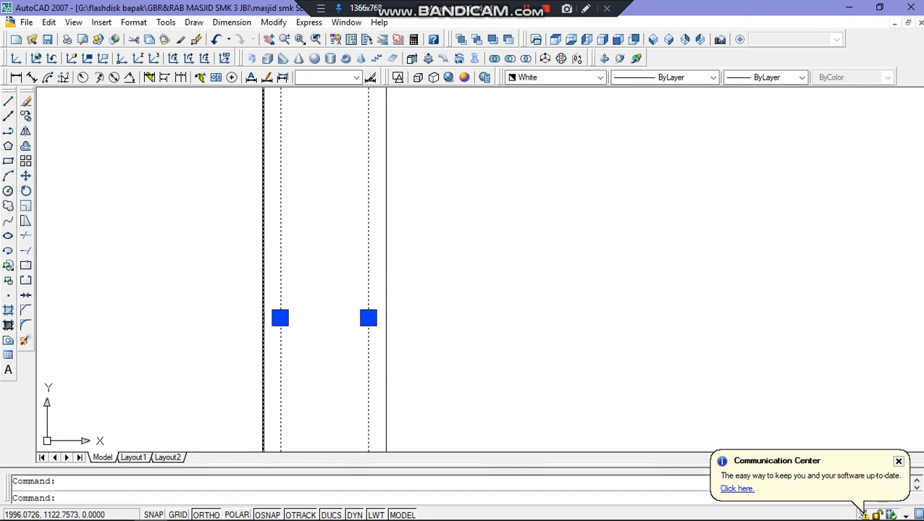
scroll(356, 319, down, 4)
scroll(378, 200, down, 6)
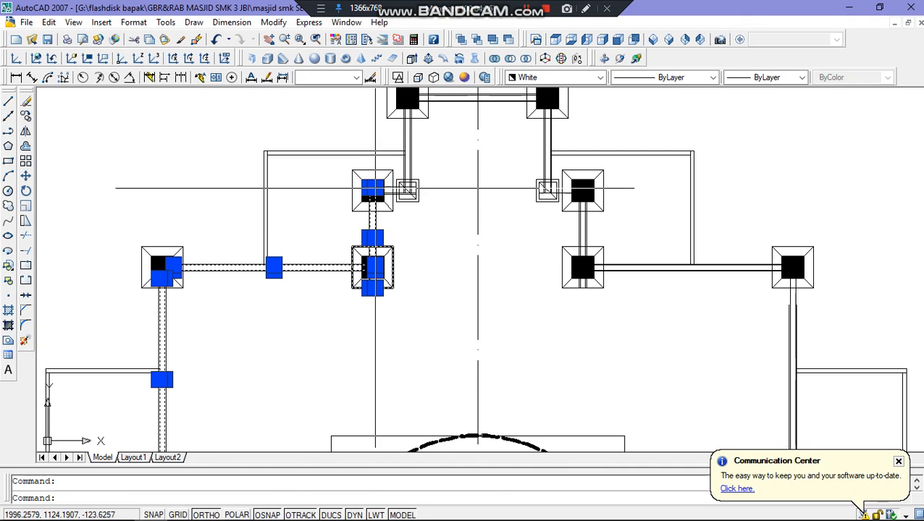
Add the inner lines of the short horizontal wall at the small upper left column and the vertical wall above it to the selection
scroll(378, 184, up, 6)
scroll(327, 242, up, 4)
click(488, 225)
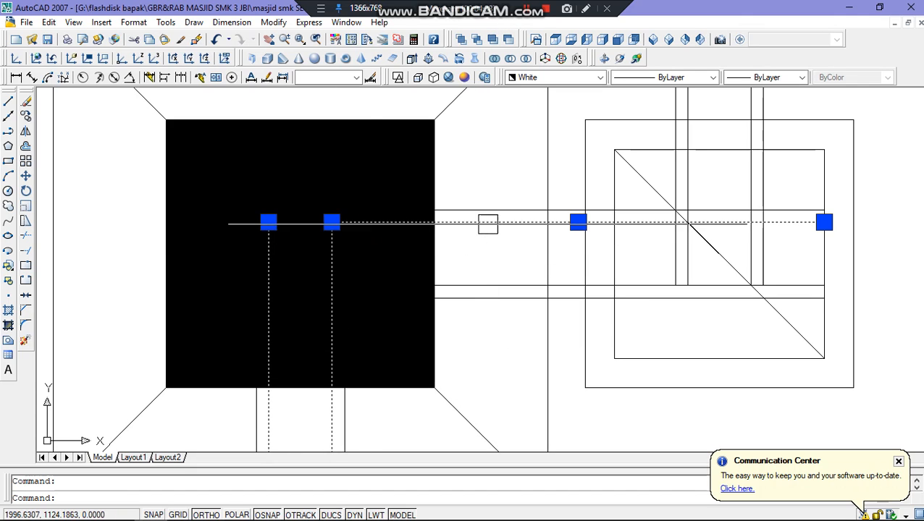
click(484, 287)
scroll(484, 286, down, 5)
scroll(474, 200, up, 5)
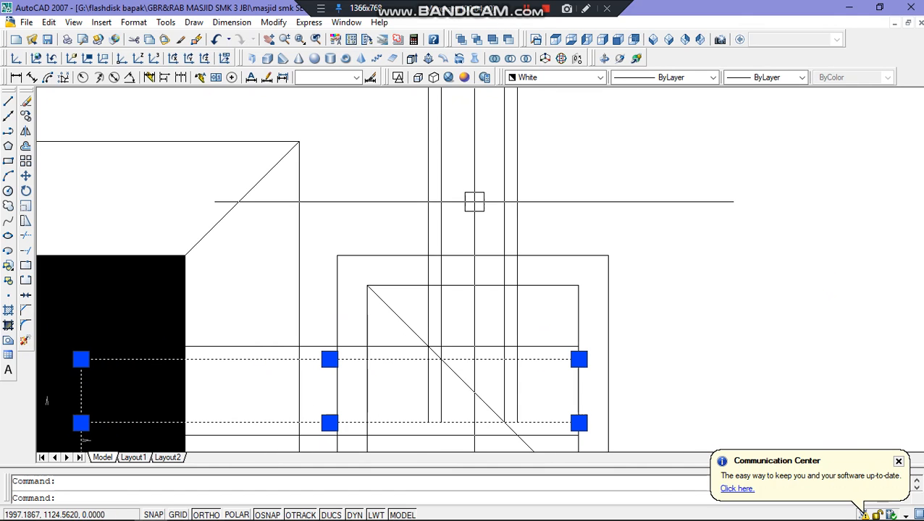
scroll(499, 209, down, 3)
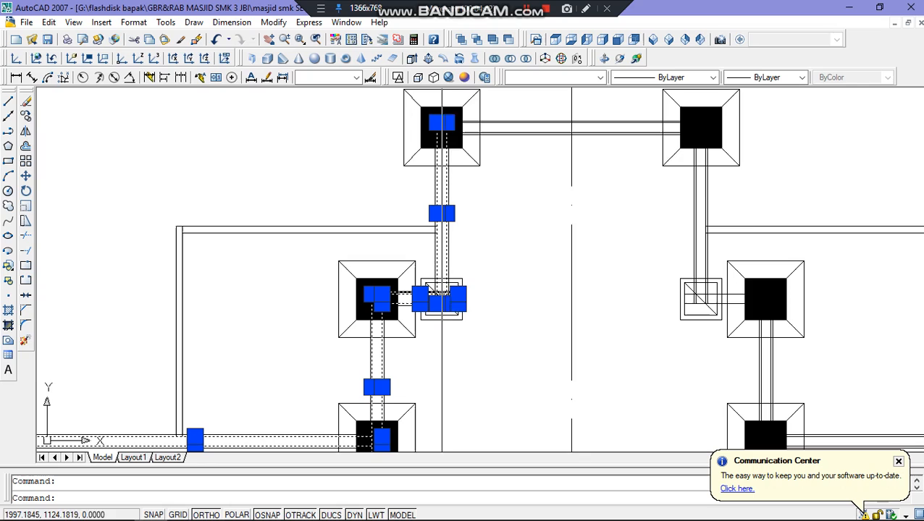
Add the inner lines of the uppermost horizontal wall and the vertical wall descending from its right end to the selection
scroll(534, 114, up, 6)
click(524, 183)
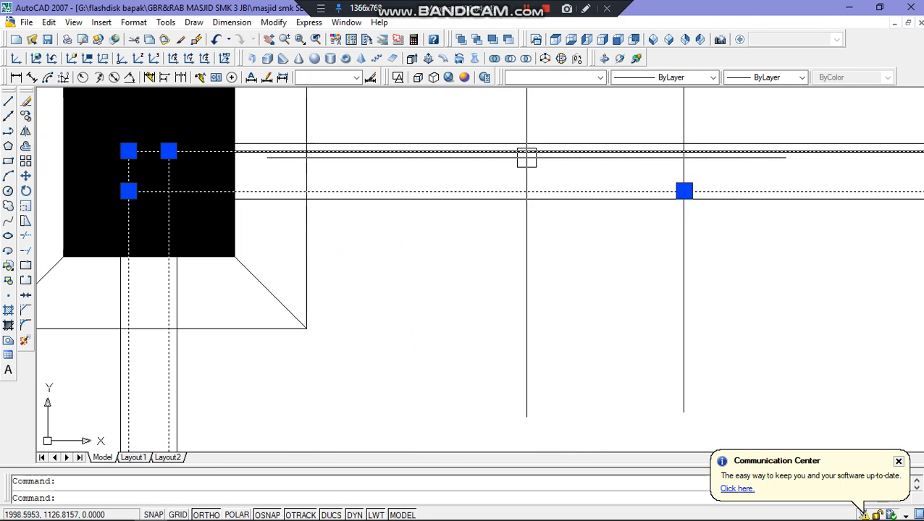
click(525, 158)
scroll(398, 213, down, 2)
scroll(577, 387, down, 3)
scroll(565, 282, up, 5)
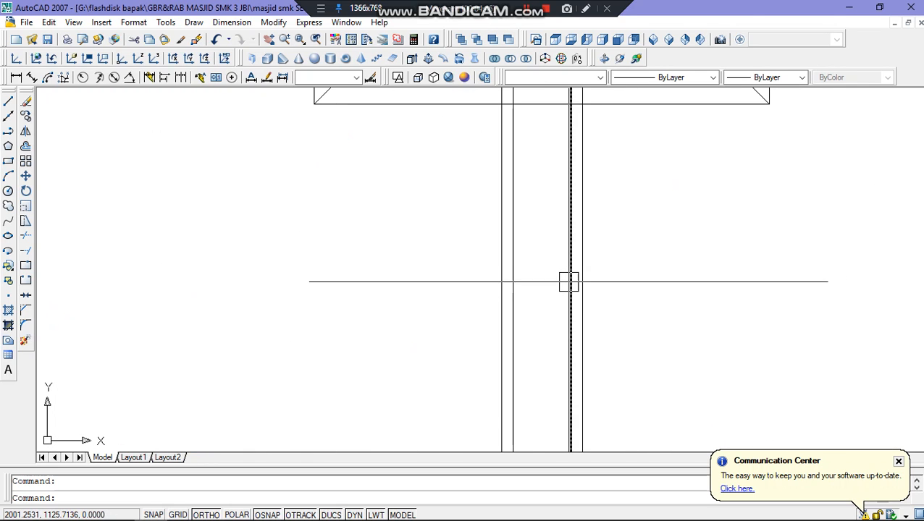
scroll(522, 291, down, 4)
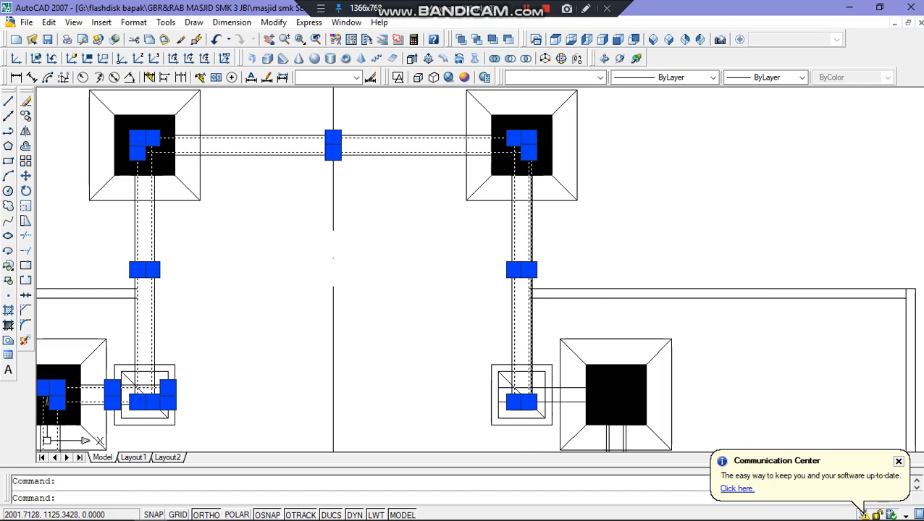
Add the two inner lines of the short vertical wall between the two upper right columns to the selection
scroll(572, 405, up, 2)
middle_drag(571, 405, 503, 147)
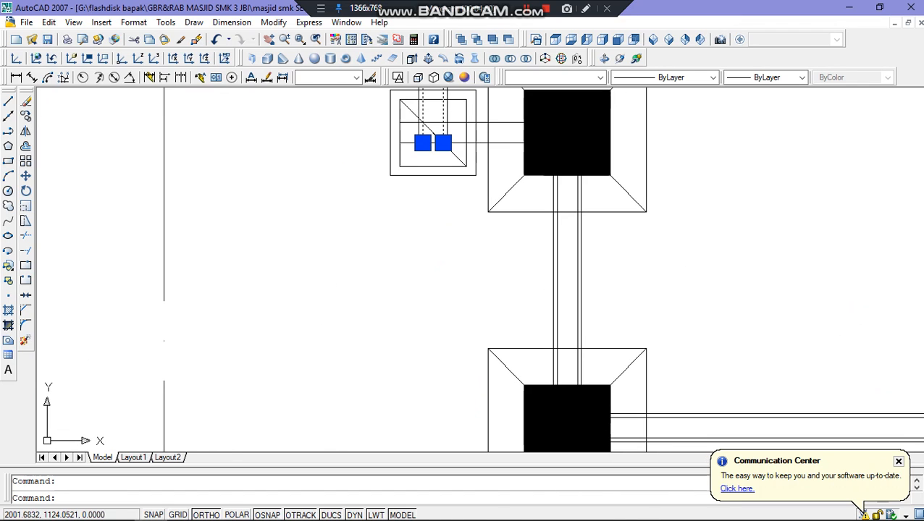
scroll(578, 238, up, 4)
scroll(579, 238, up, 2)
click(514, 272)
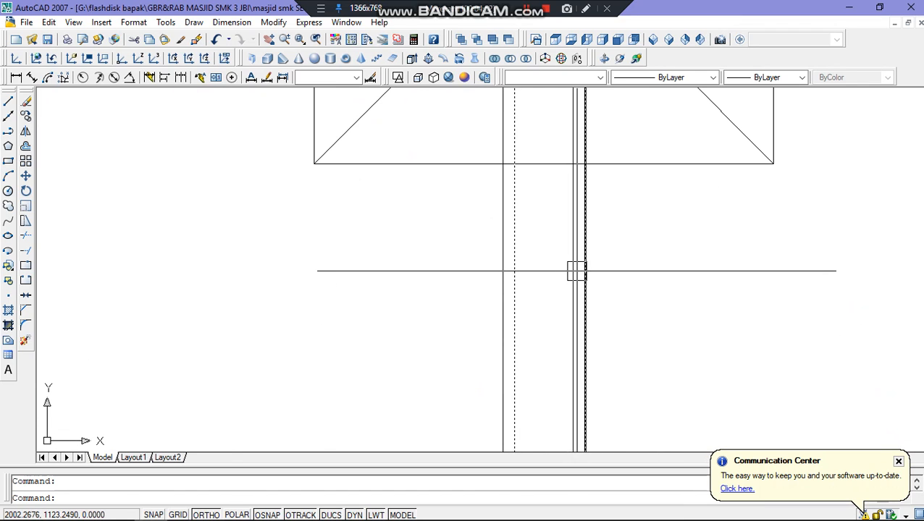
Add the inner lines of the upper right horizontal wall and the vertical wall descending from its outer end to the selection
scroll(571, 173, down, 5)
scroll(187, 249, up, 6)
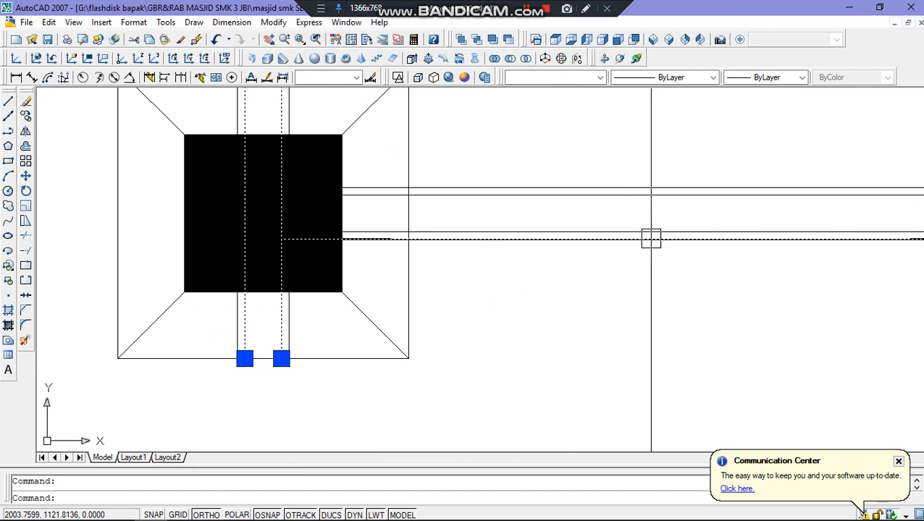
scroll(600, 167, down, 3)
scroll(697, 221, up, 5)
click(654, 218)
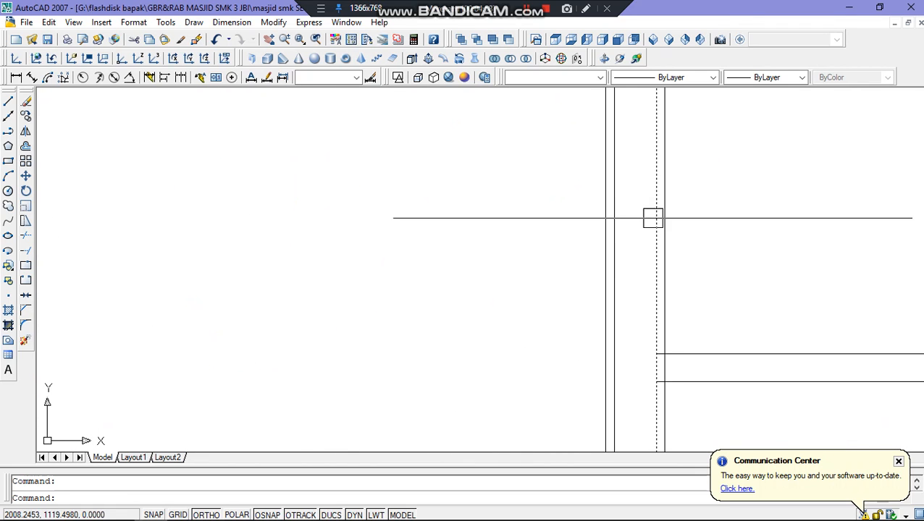
scroll(625, 231, down, 6)
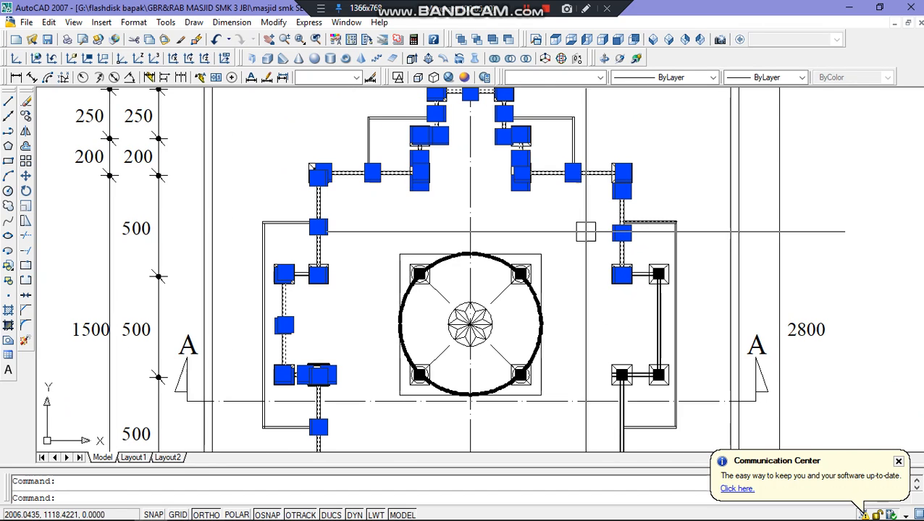
Set the selected inner wall lines to a 0.50 mm lineweight and clear the selection
click(802, 78)
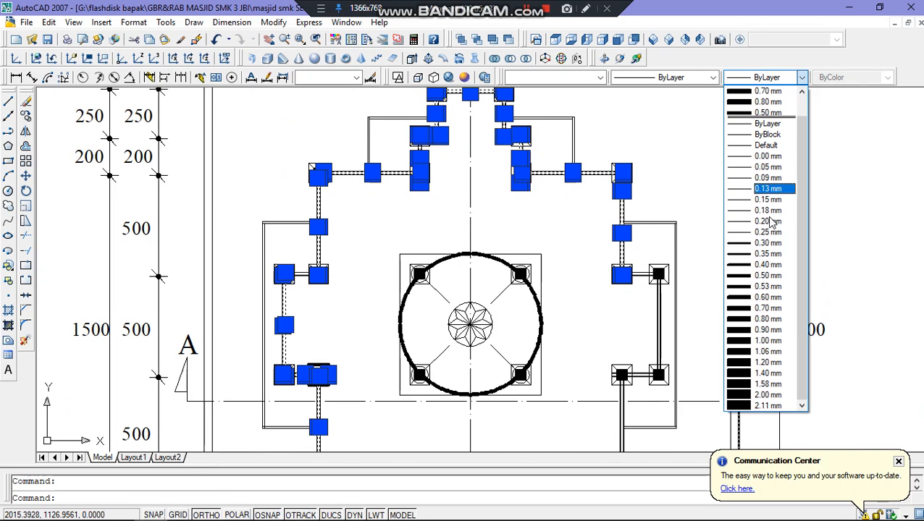
click(769, 276)
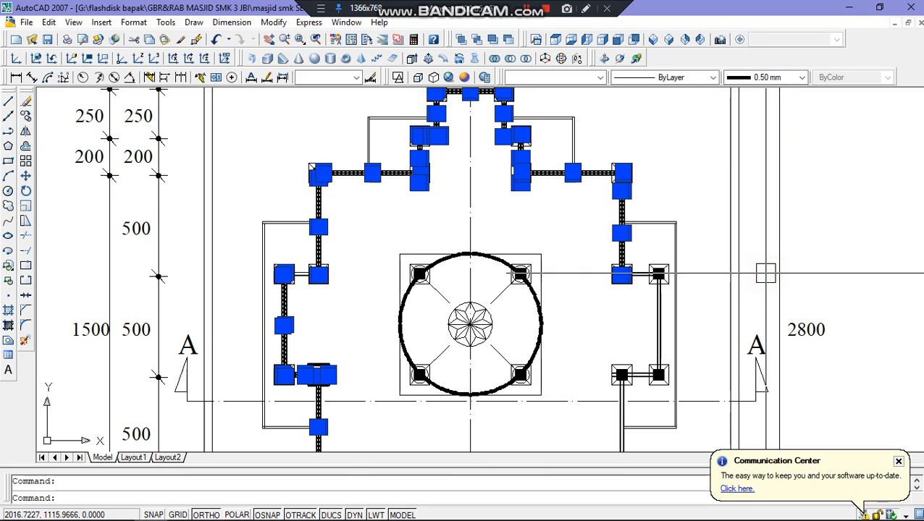
scroll(655, 337, up, 6)
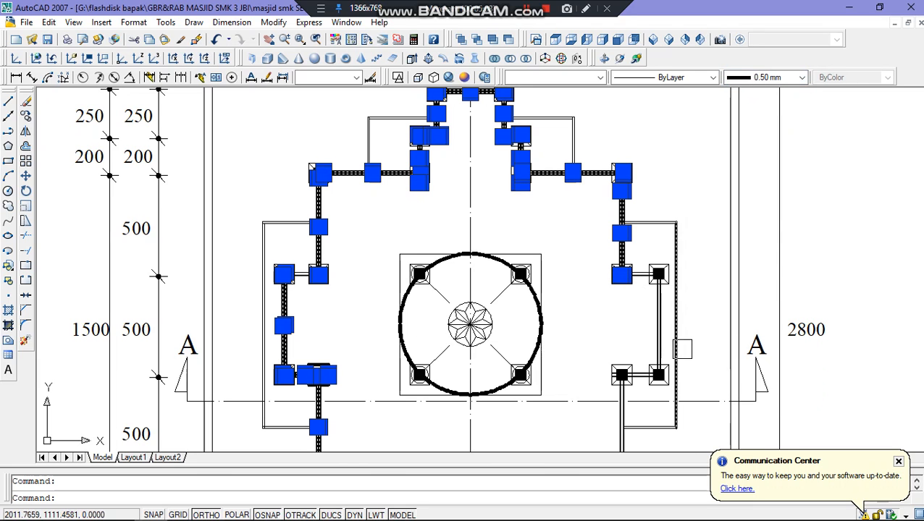
scroll(645, 333, down, 4)
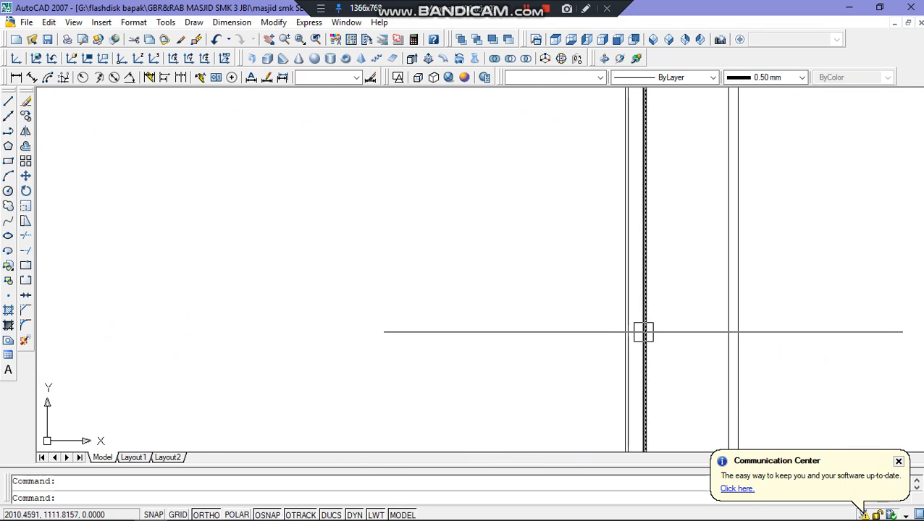
click(378, 515)
click(378, 516)
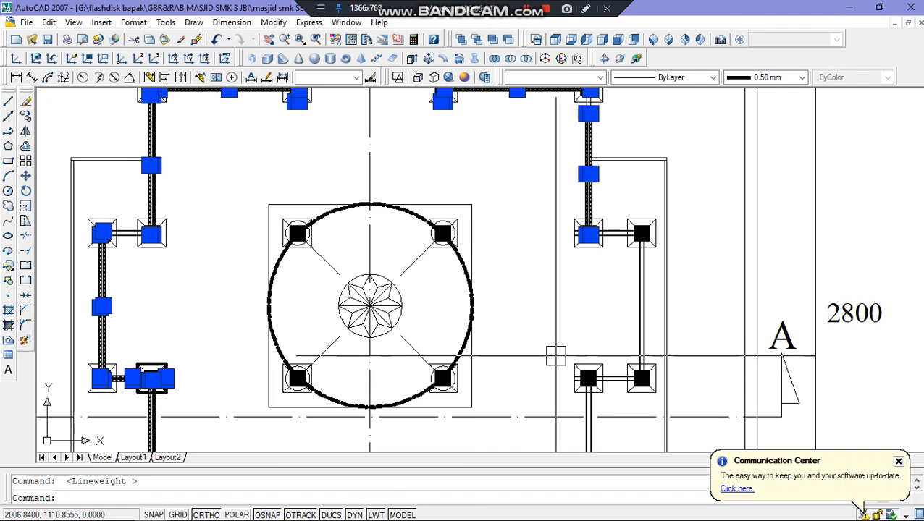
key(Escape)
Select the inner lines of the right bay's outer vertical wall and its lower short horizontal wall
scroll(579, 336, down, 4)
scroll(595, 335, up, 12)
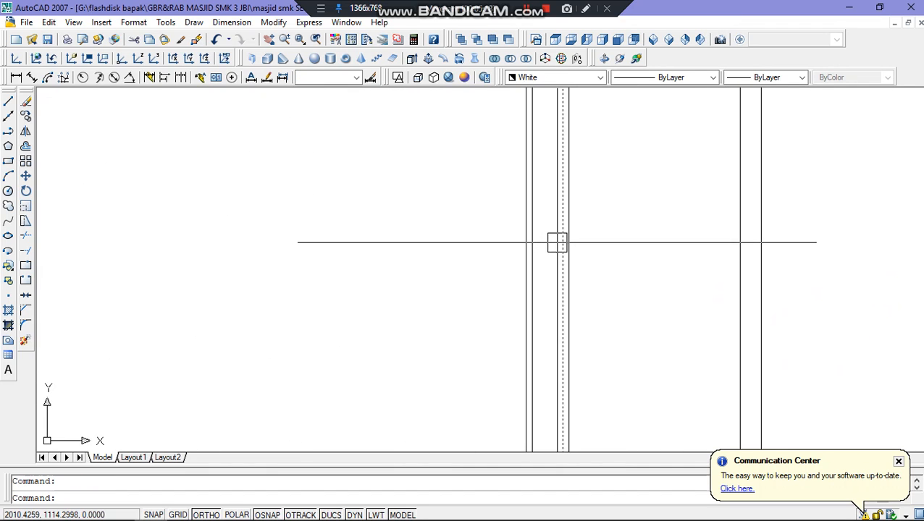
click(538, 255)
scroll(537, 256, down, 3)
scroll(507, 354, up, 8)
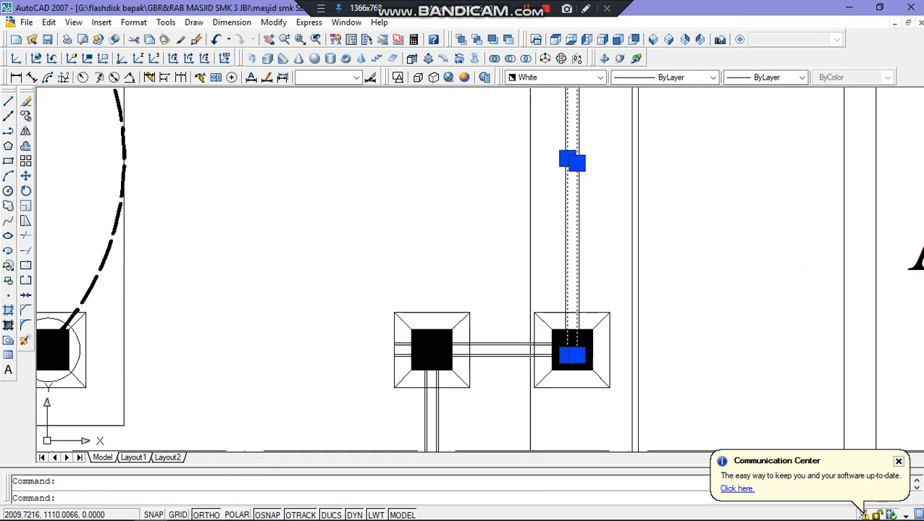
click(507, 354)
click(511, 311)
scroll(512, 316, down, 8)
Add the inner lines of the lower right vertical wall and the horizontal wall adjoining its lower end to the selection
scroll(471, 355, up, 5)
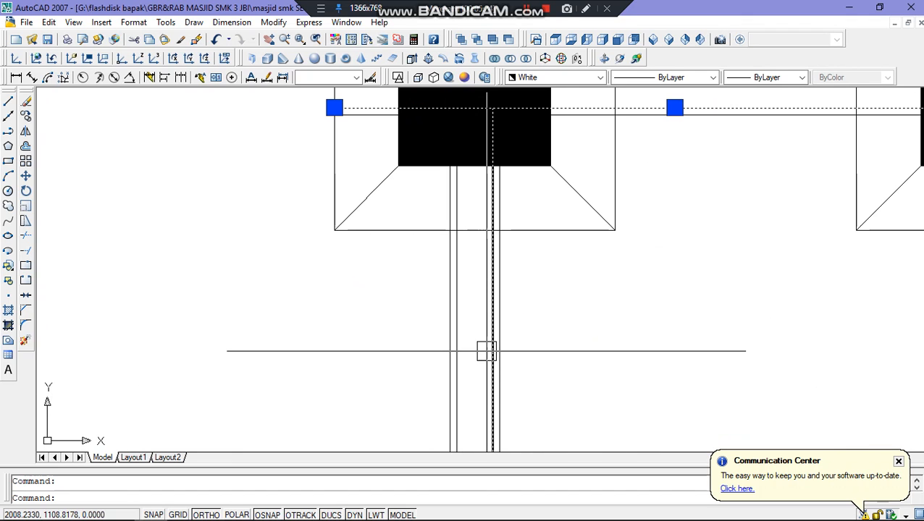
scroll(468, 351, down, 5)
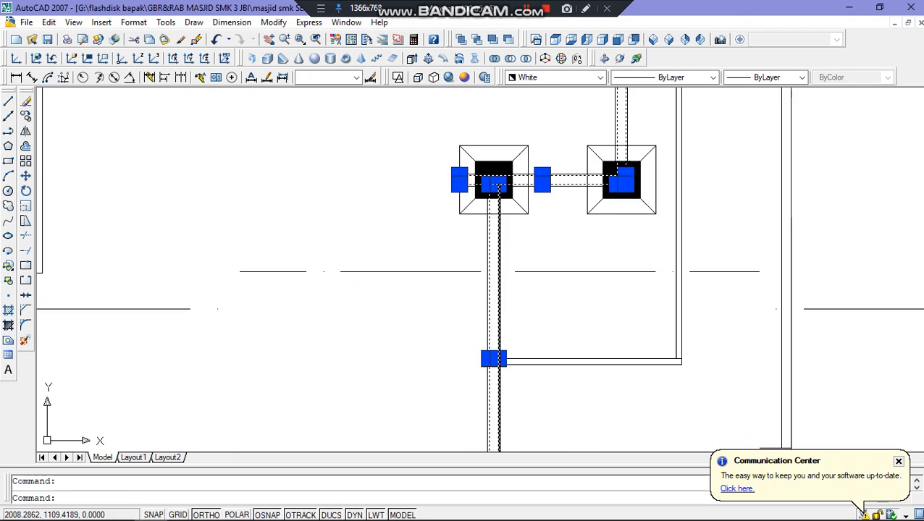
scroll(477, 351, up, 6)
scroll(477, 351, down, 4)
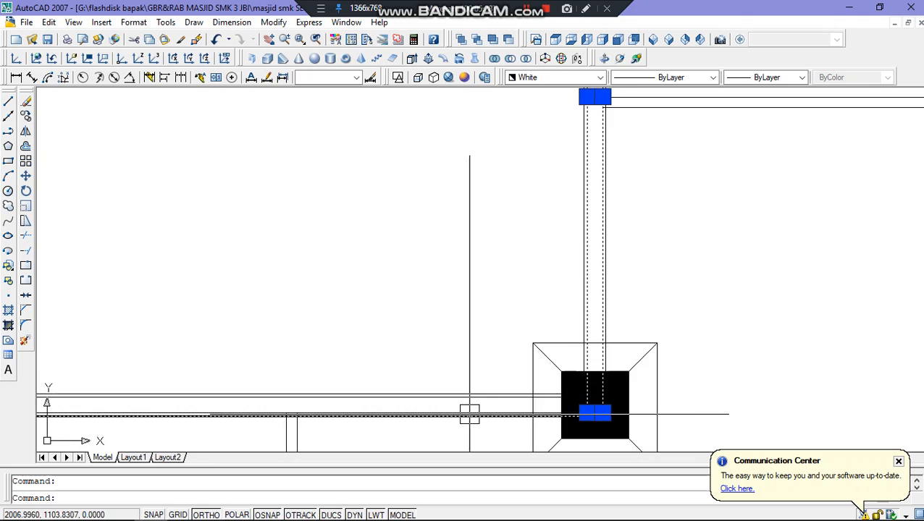
scroll(475, 402, up, 4)
scroll(489, 350, down, 5)
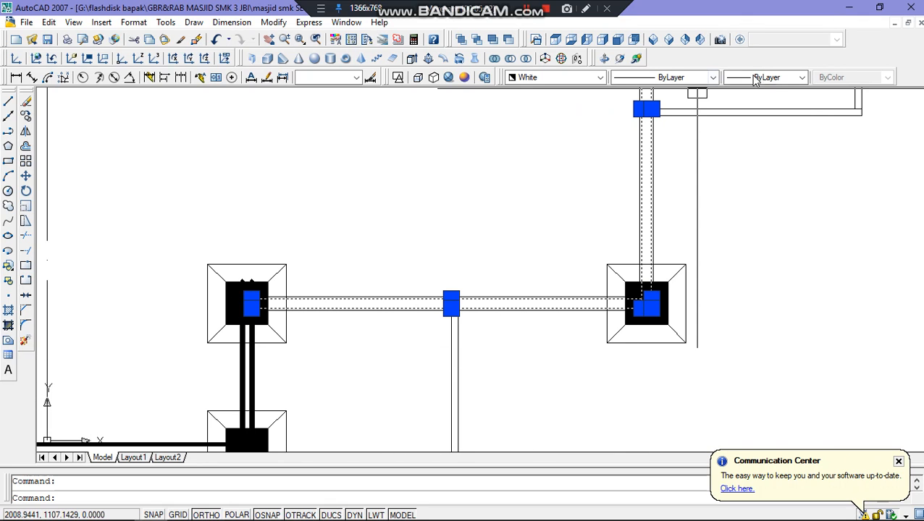
Give the selected inner lines of the right and lower right walls a 0.50 mm lineweight and deselect them
click(801, 77)
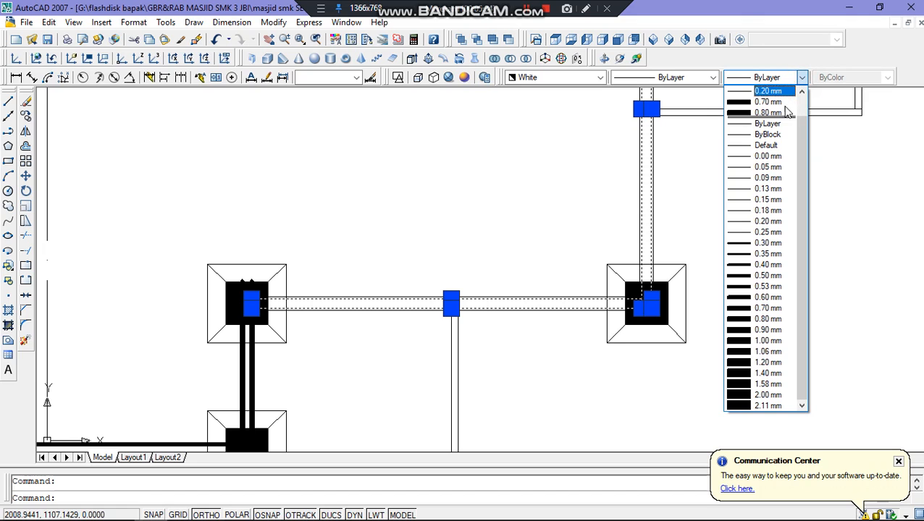
click(764, 276)
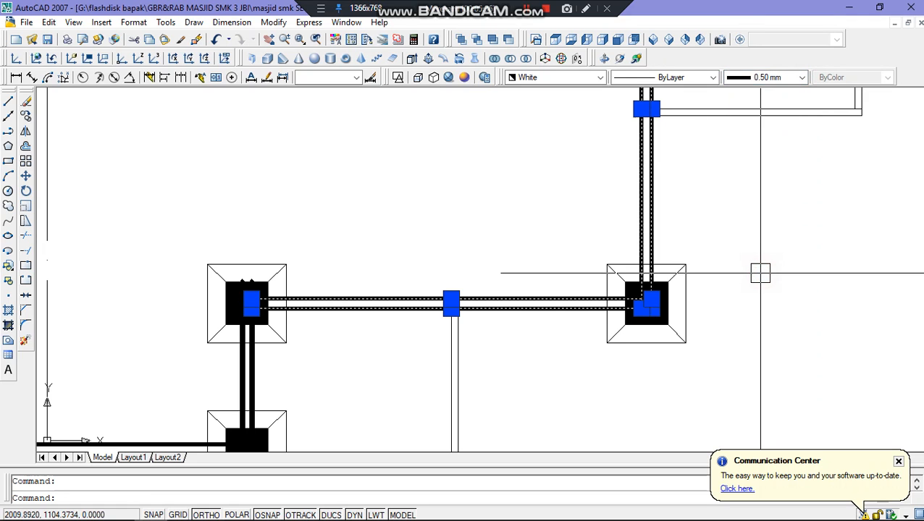
key(Escape)
Set the horizontal section line A-A below the dome circle to a 0.40 mm lineweight
scroll(608, 293, down, 5)
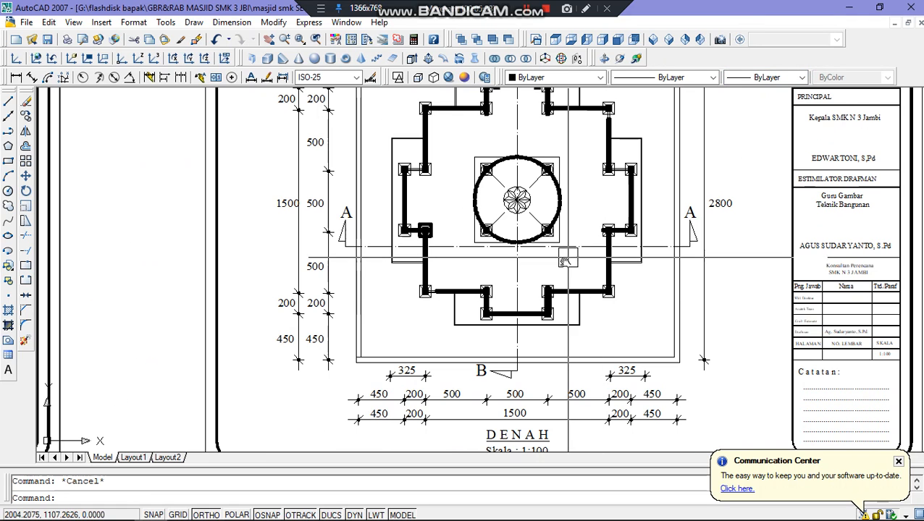
scroll(541, 304, up, 1)
scroll(532, 275, up, 1)
scroll(530, 279, down, 3)
scroll(511, 276, up, 5)
click(512, 276)
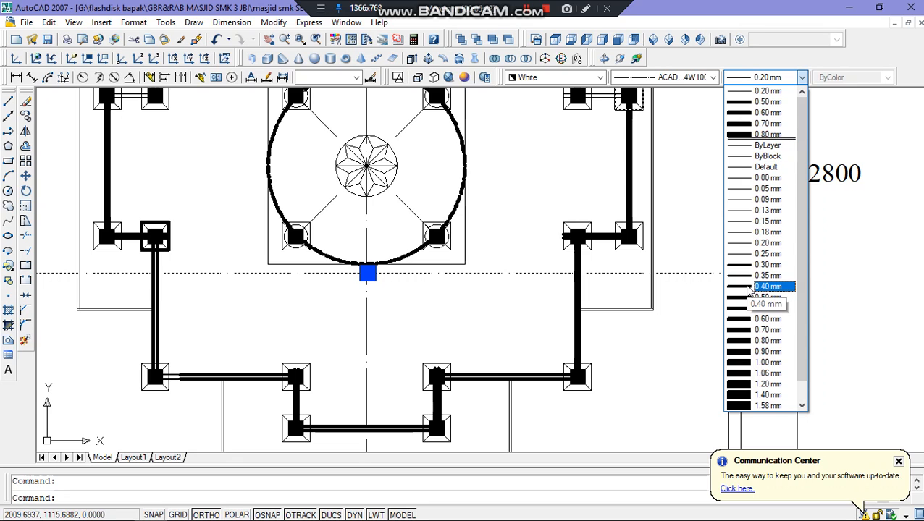
click(753, 287)
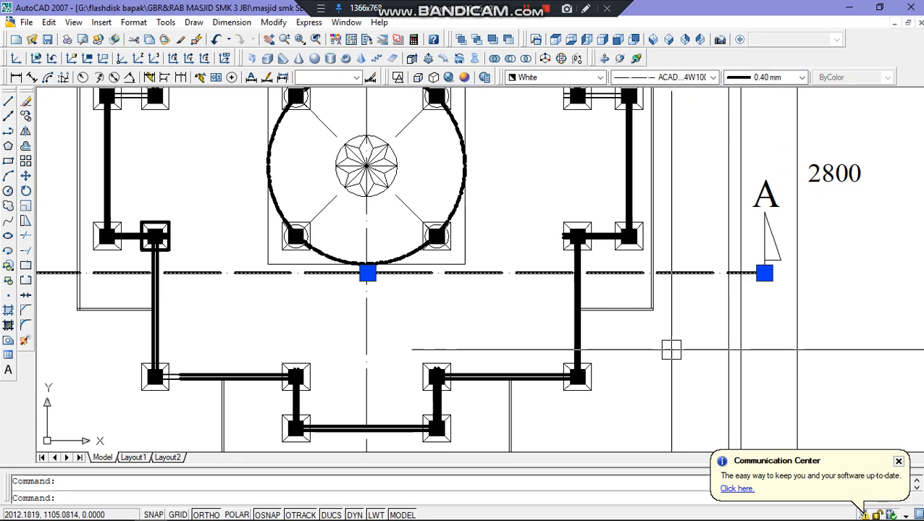
key(Escape)
Select the arrow triangles and vertical end lines of the A section markers at both ends of the section line
scroll(761, 217, up, 3)
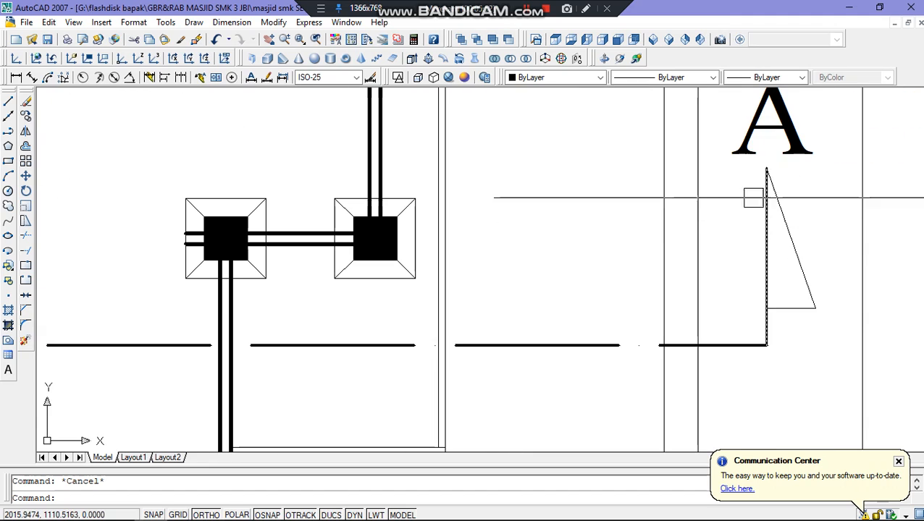
click(712, 161)
click(840, 376)
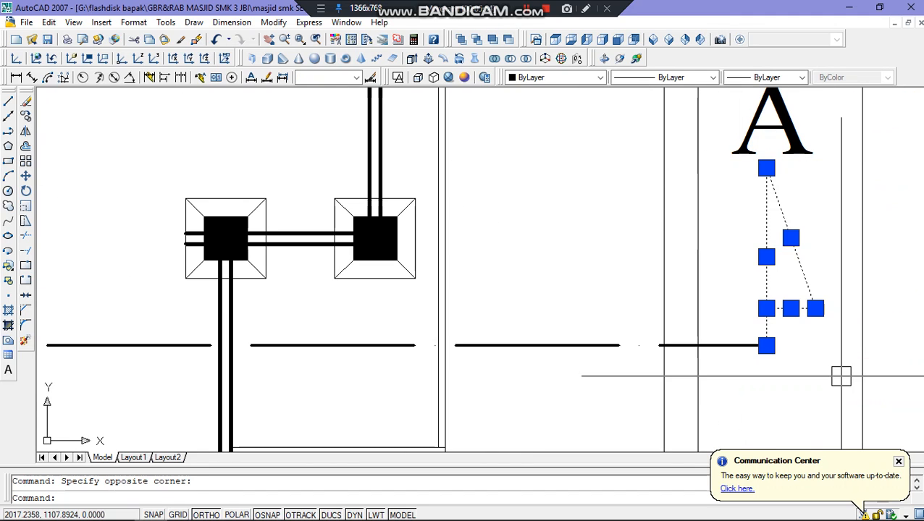
scroll(775, 289, down, 4)
middle_drag(334, 253, 599, 218)
click(108, 211)
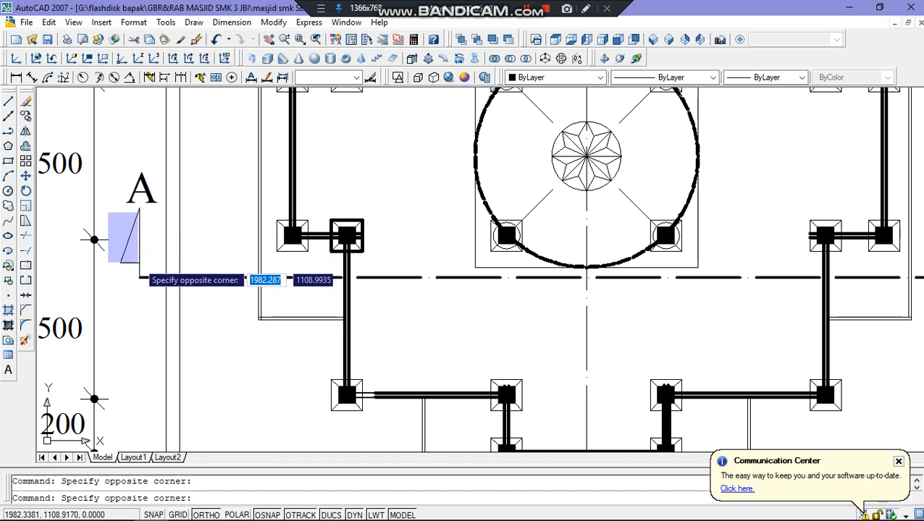
click(141, 269)
click(124, 204)
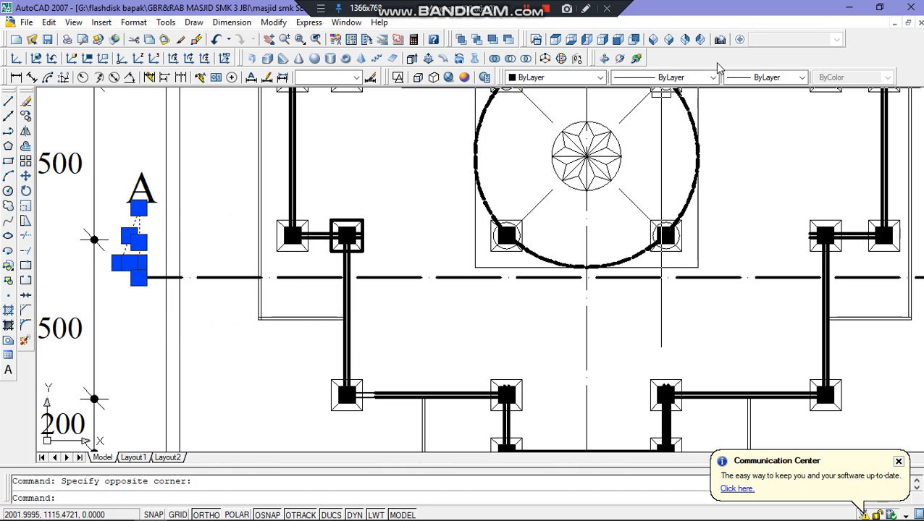
Set the selected A section marker lines to a 0.40 mm lineweight and clear the selection
click(802, 78)
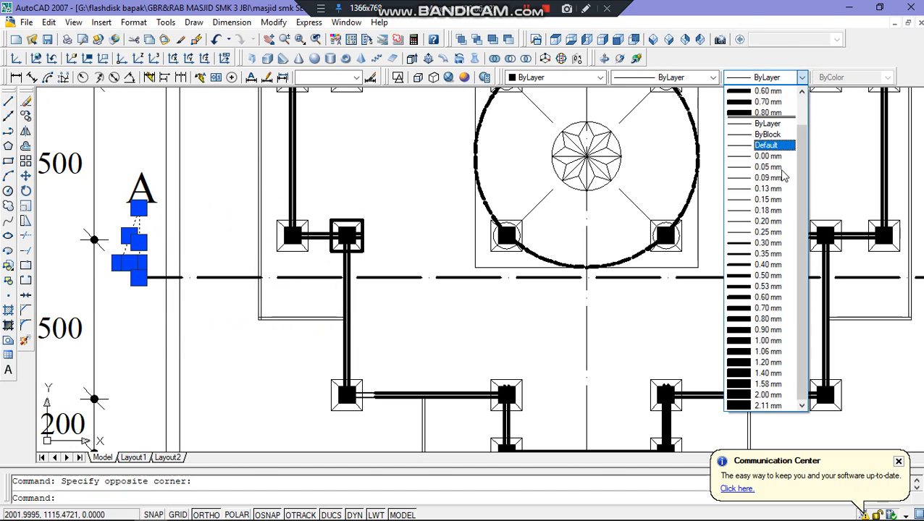
click(765, 265)
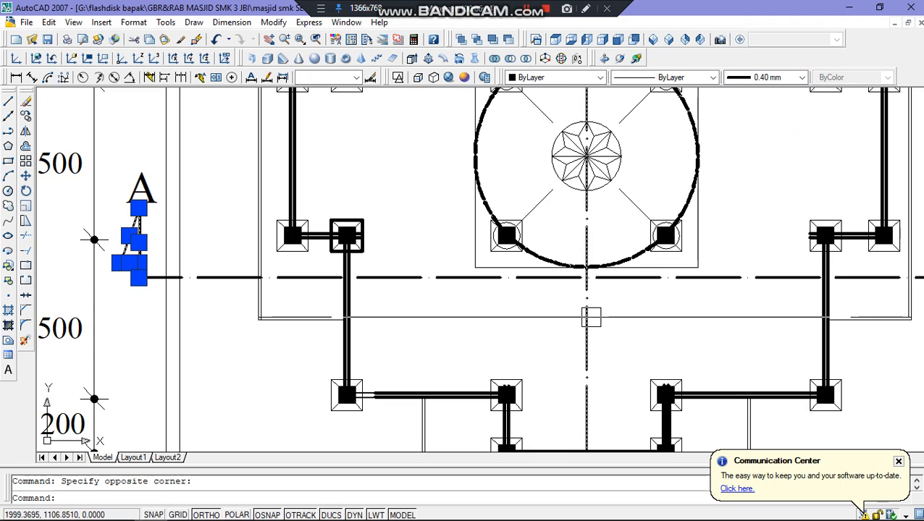
key(Escape)
Examine the mosque's front elevation (TAMPAK DEPAN), including its domes, columns, arches and the name board above the entrance
scroll(453, 258, down, 4)
scroll(453, 258, down, 3)
scroll(553, 247, up, 2)
middle_drag(552, 247, 372, 251)
scroll(656, 286, up, 5)
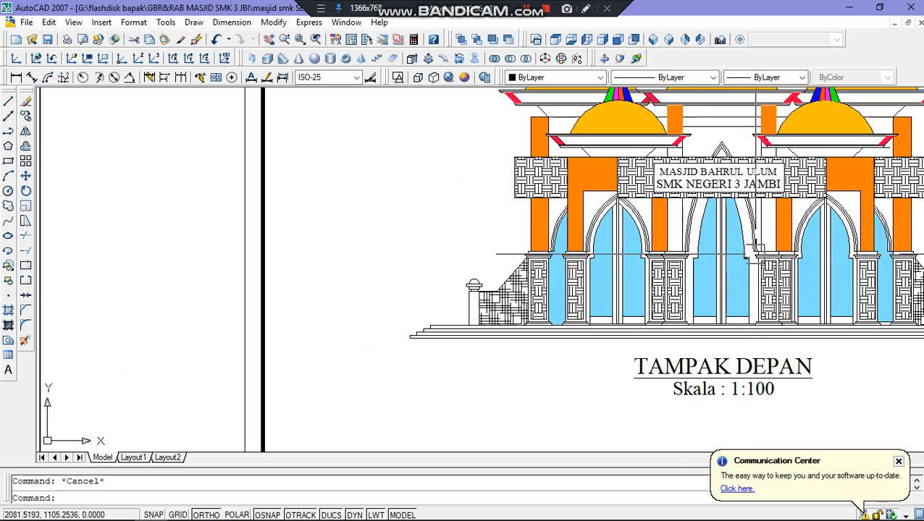
scroll(608, 283, down, 2)
scroll(601, 261, up, 3)
scroll(611, 236, down, 1)
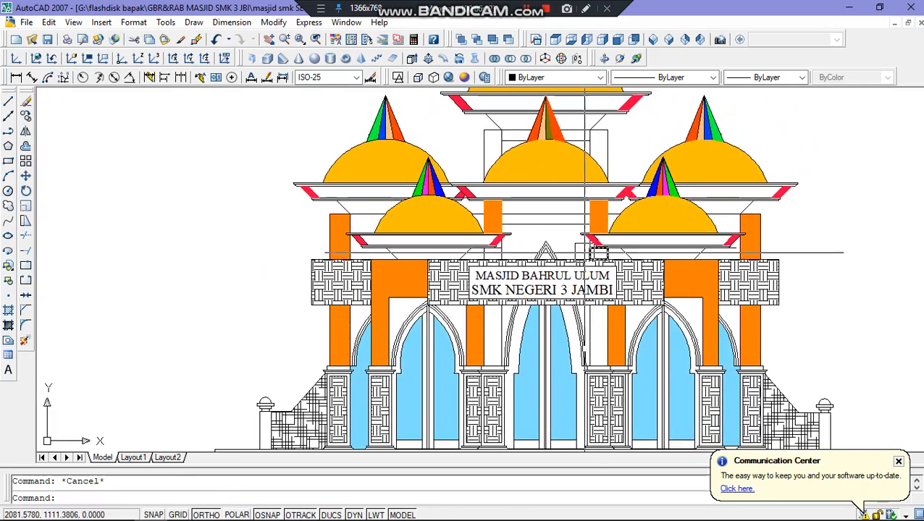
scroll(585, 188, down, 3)
scroll(585, 176, up, 3)
scroll(585, 176, up, 4)
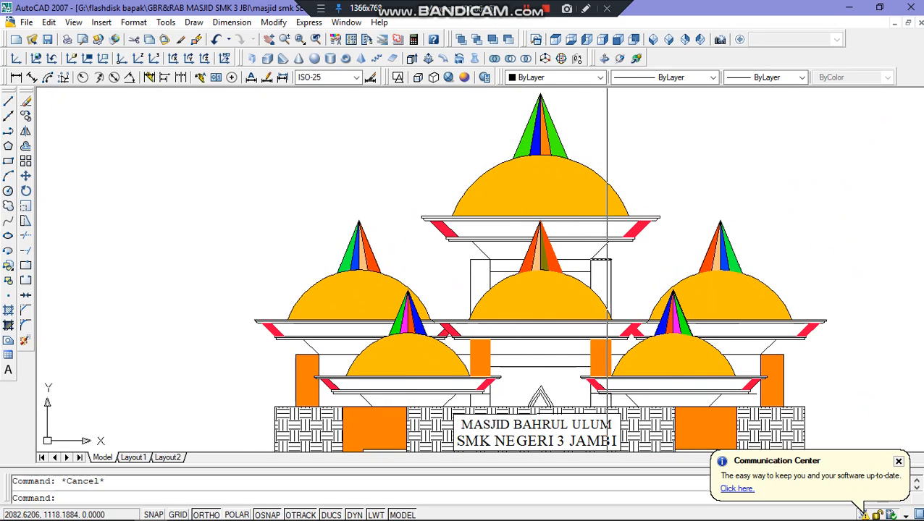
scroll(608, 253, down, 2)
scroll(572, 341, down, 1)
scroll(583, 231, up, 4)
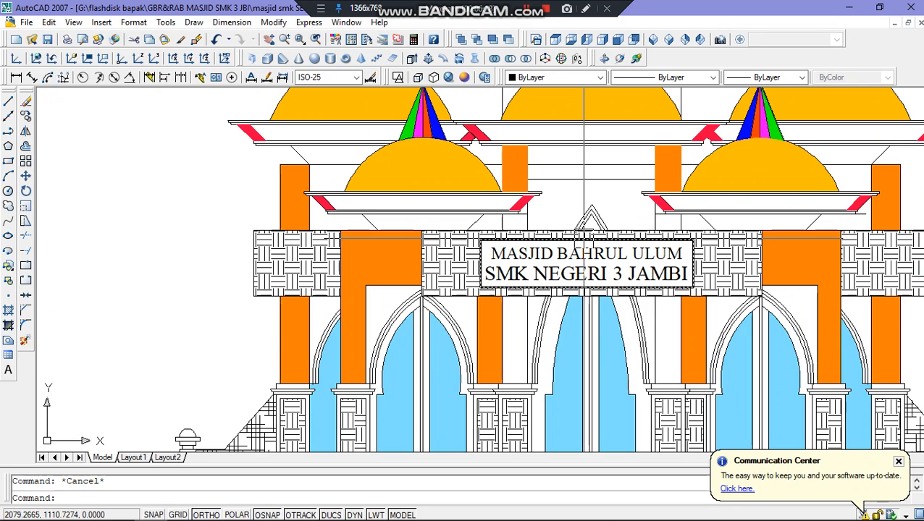
scroll(519, 224, up, 2)
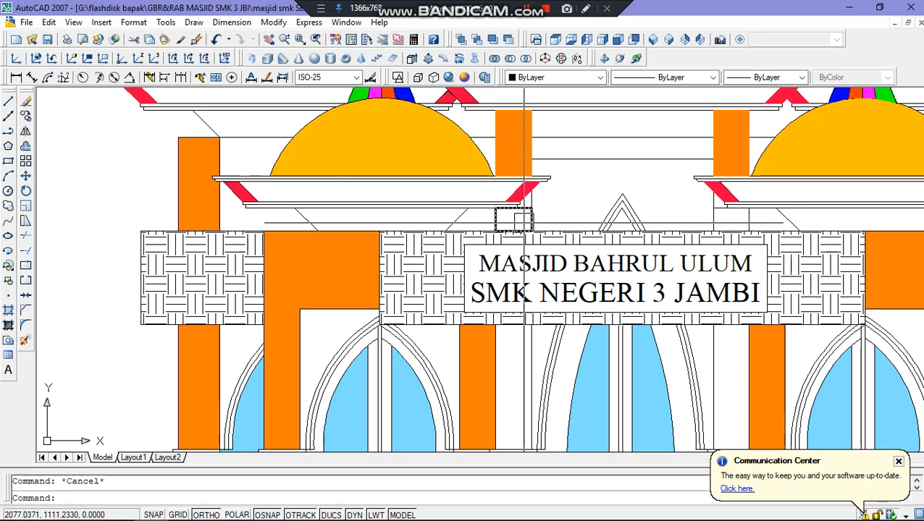
Set the outlines of the left woven-pattern panel and the central name board panel to a 0.70 mm lineweight
click(152, 330)
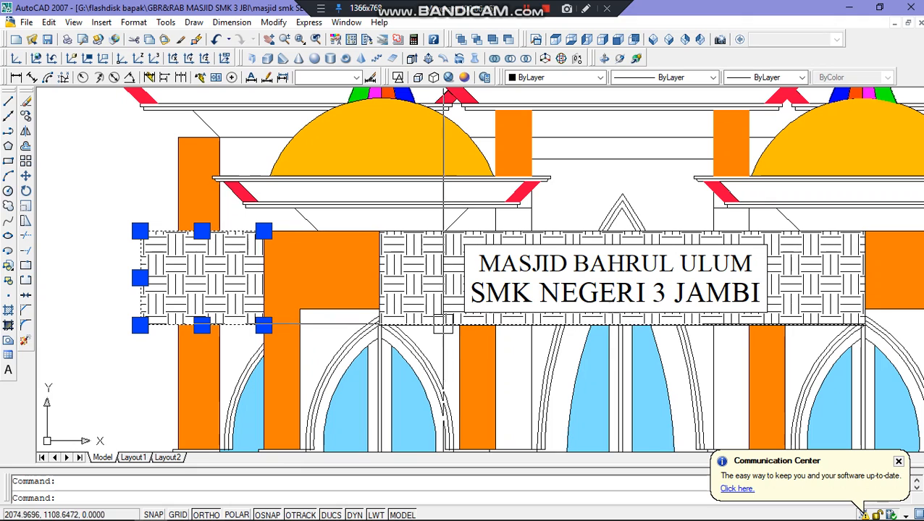
click(449, 325)
click(380, 286)
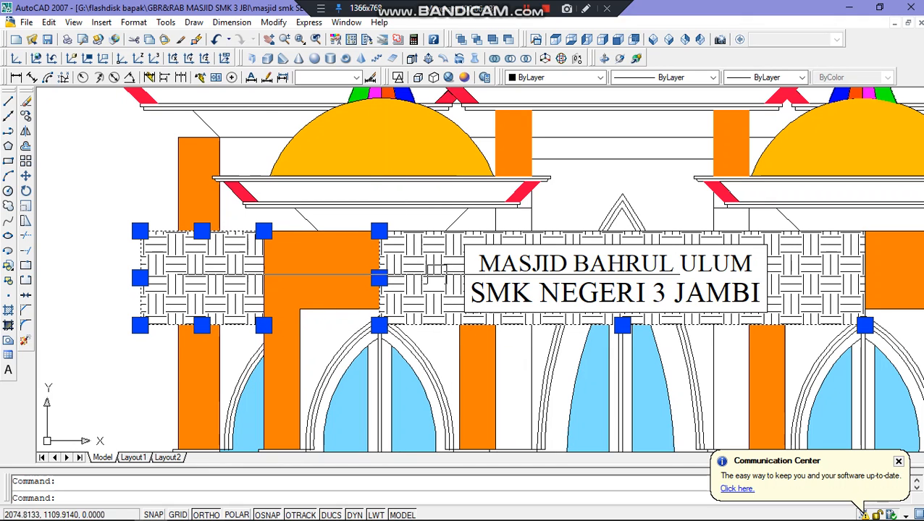
click(574, 231)
click(866, 289)
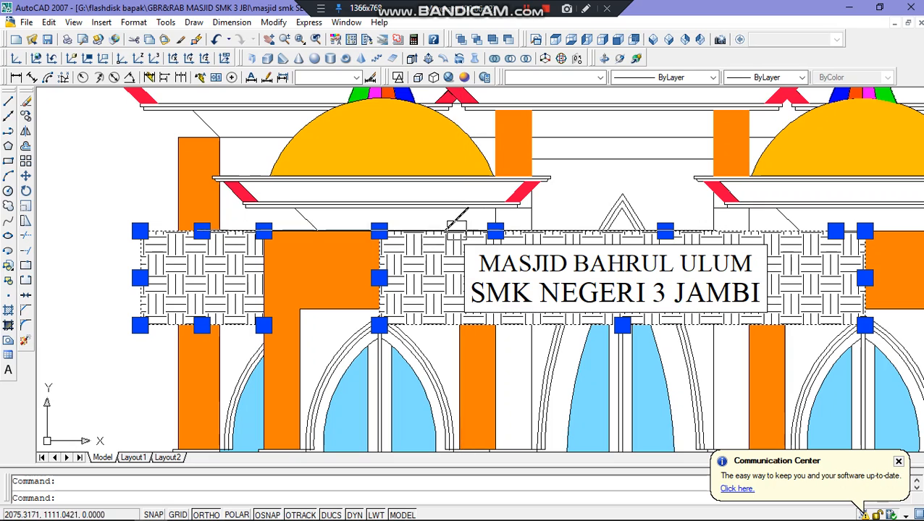
click(802, 78)
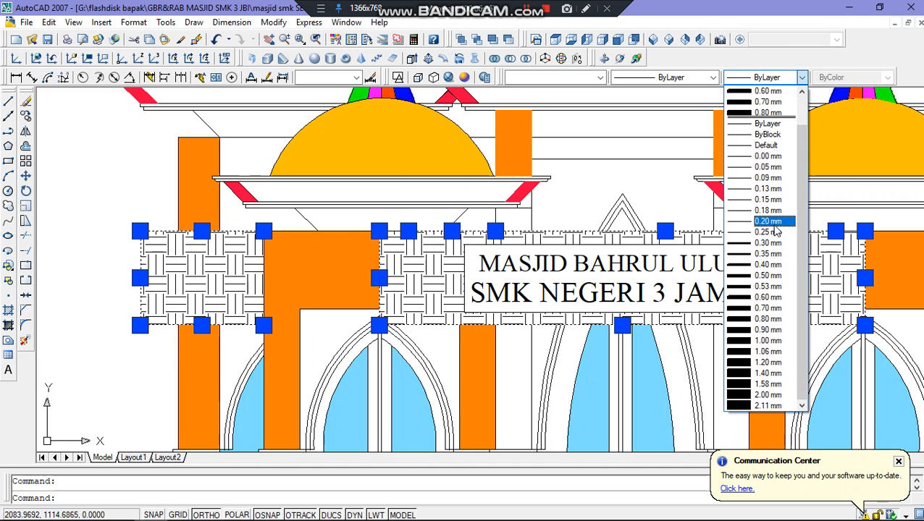
click(746, 309)
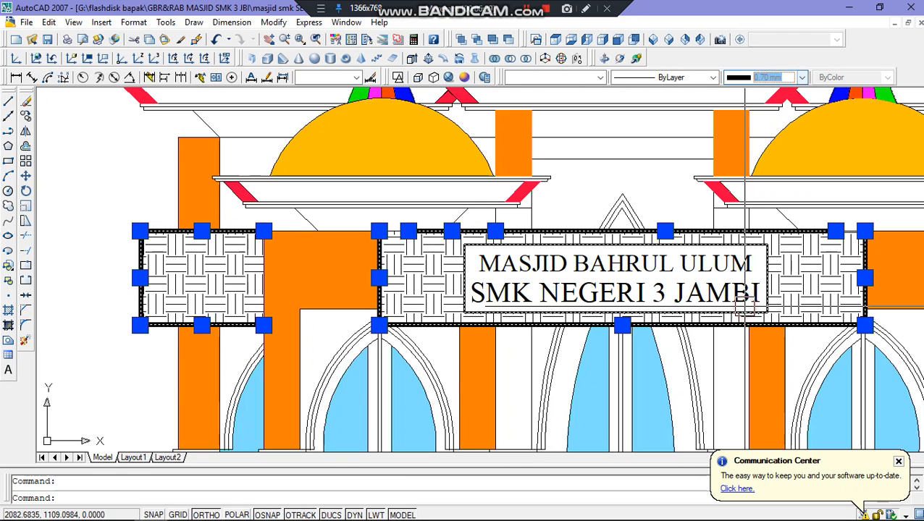
click(375, 514)
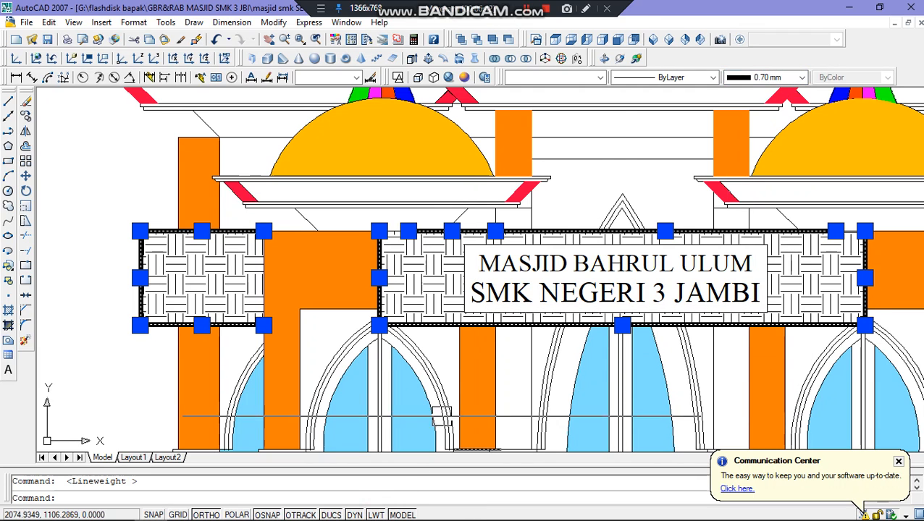
key(Escape)
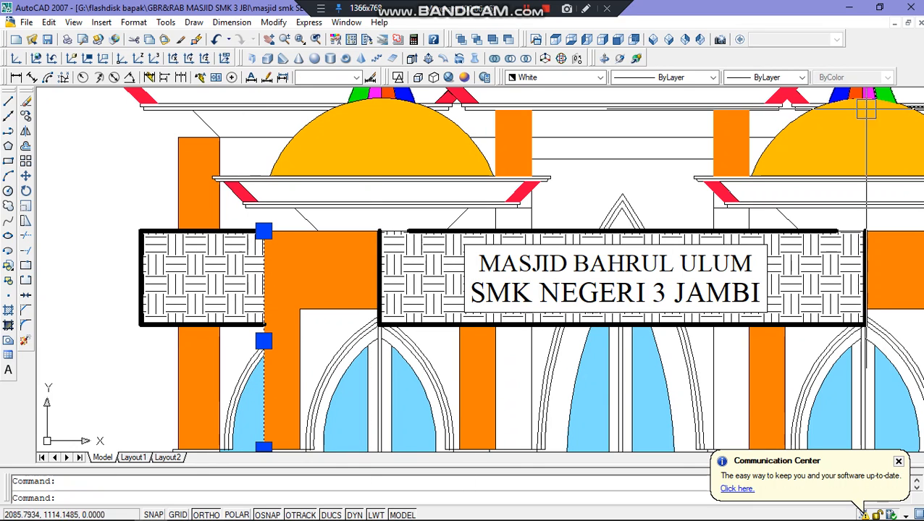
Set the vertical line between the left woven-pattern panel and the orange column to a 0.70 mm lineweight
click(801, 77)
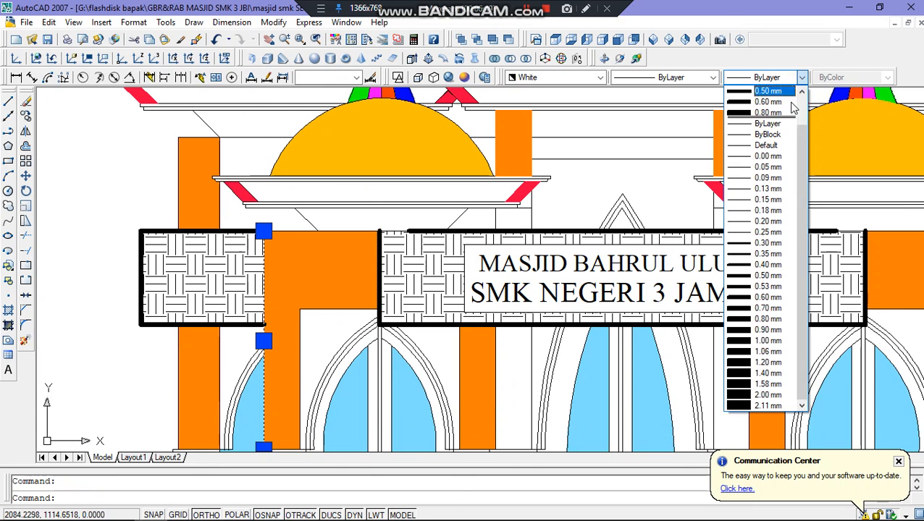
click(769, 308)
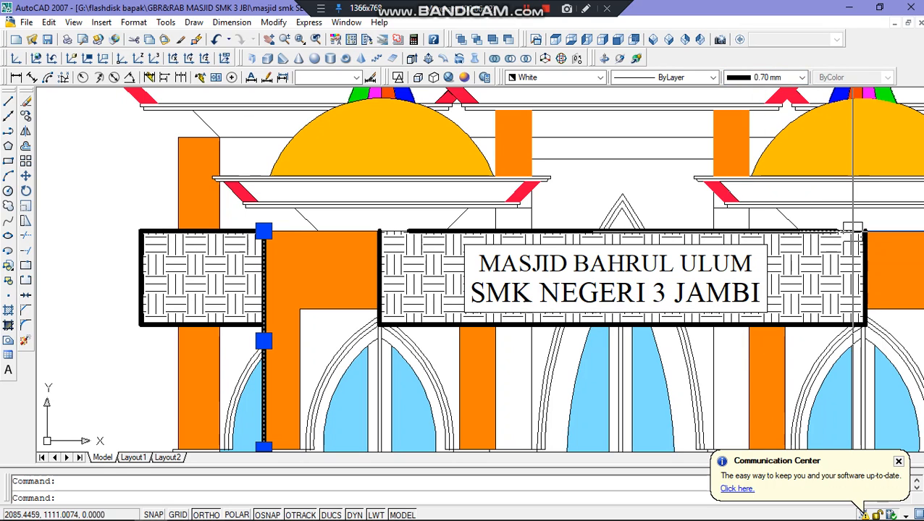
key(Escape)
Set the upper, outer and lower edges of the right woven-pattern panel to 0.70 mm and check the lineweight display
scroll(535, 284, down, 10)
scroll(573, 284, up, 10)
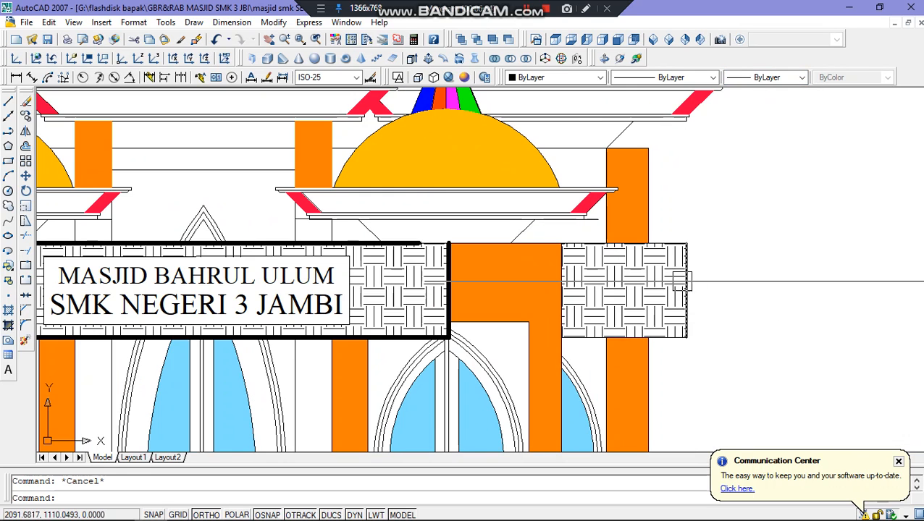
click(562, 286)
key(Escape)
click(625, 244)
click(686, 297)
click(611, 336)
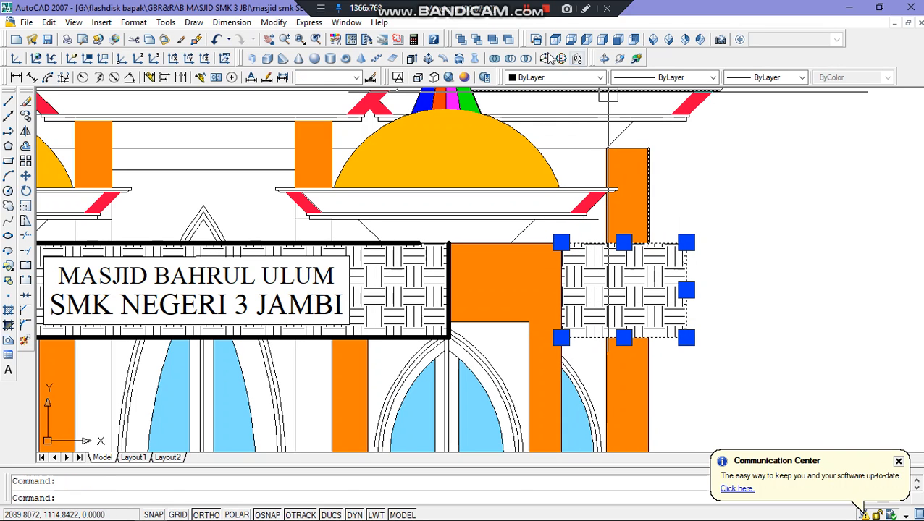
click(802, 78)
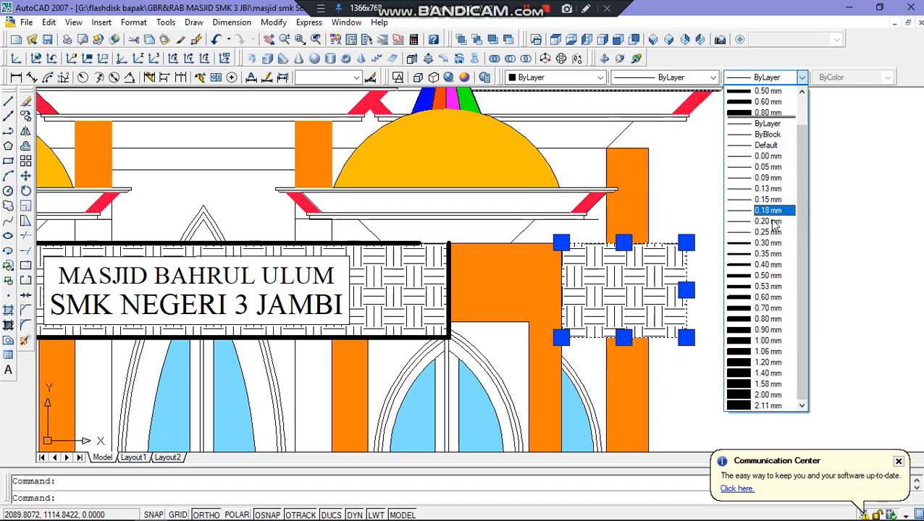
click(760, 309)
key(Escape)
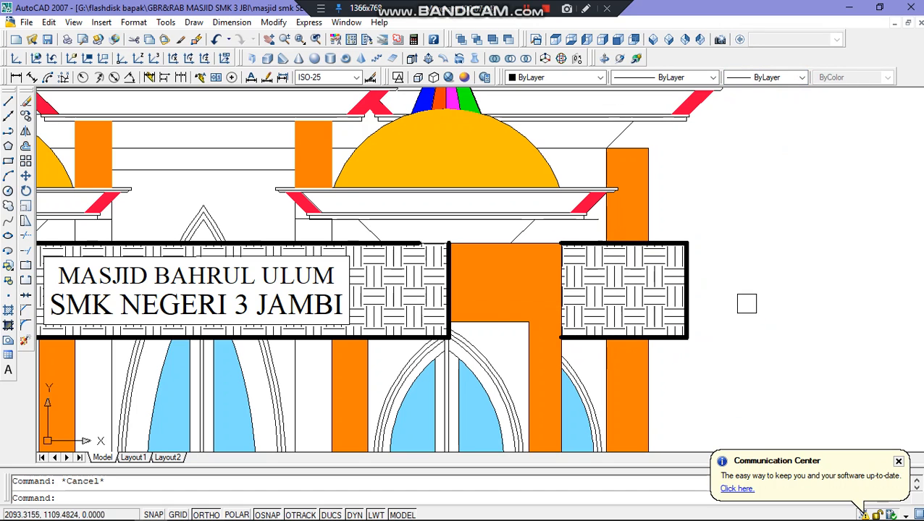
click(375, 516)
click(376, 516)
Set the vertical outer edge of the orange column beside the right woven-pattern panel to a 0.70 mm lineweight
scroll(587, 336, down, 7)
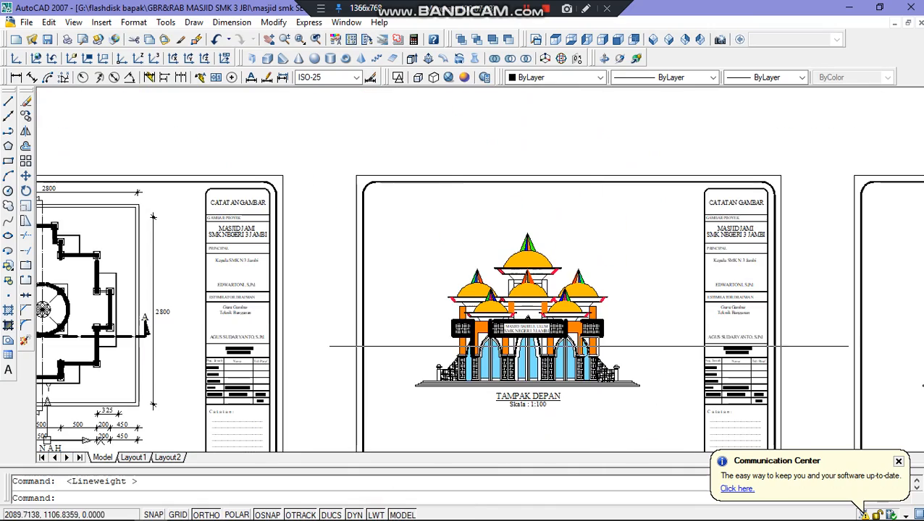
scroll(587, 336, up, 5)
scroll(592, 342, down, 2)
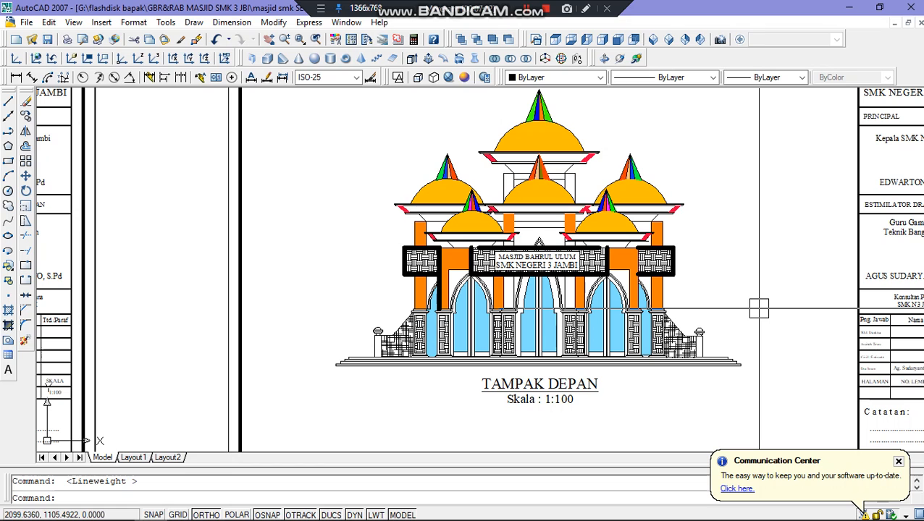
scroll(651, 293, up, 3)
scroll(650, 292, up, 4)
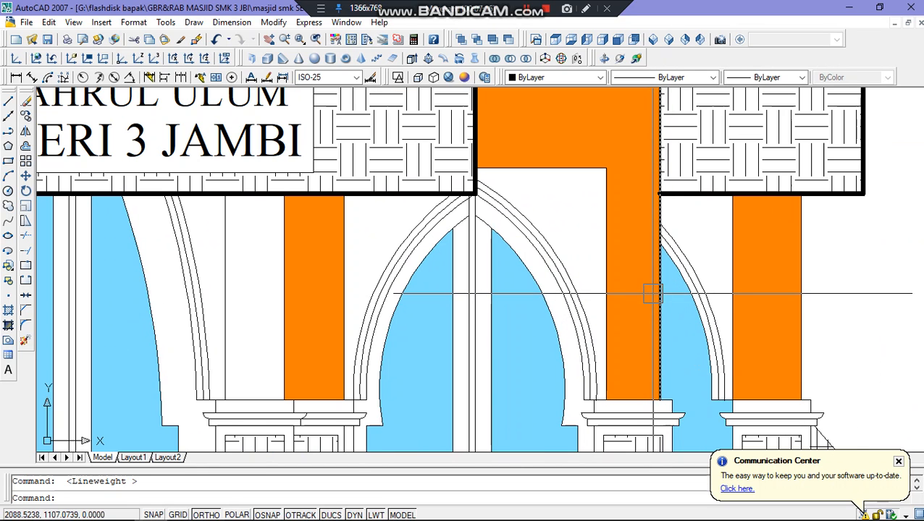
click(656, 275)
scroll(654, 274, down, 5)
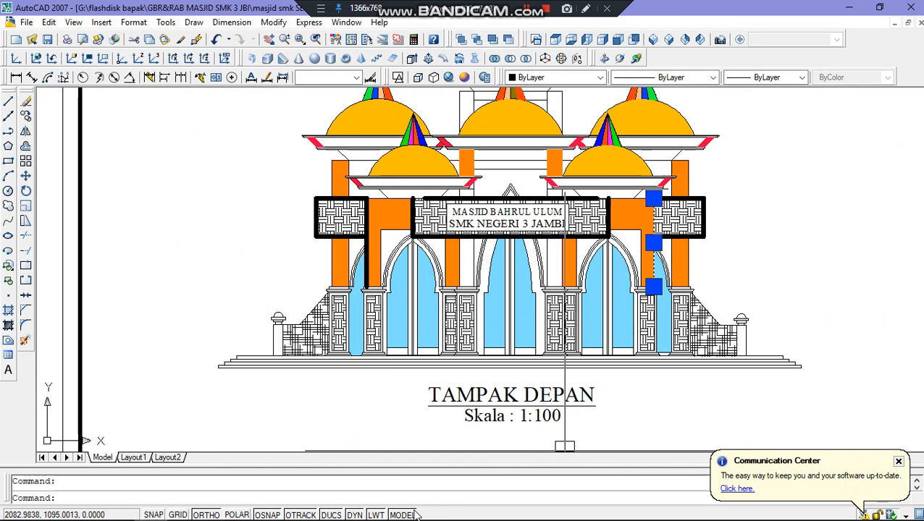
click(801, 77)
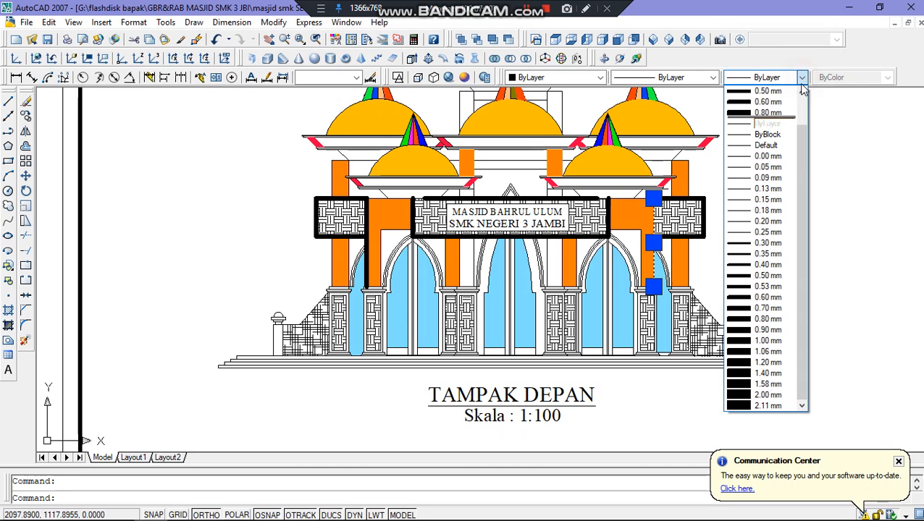
click(756, 304)
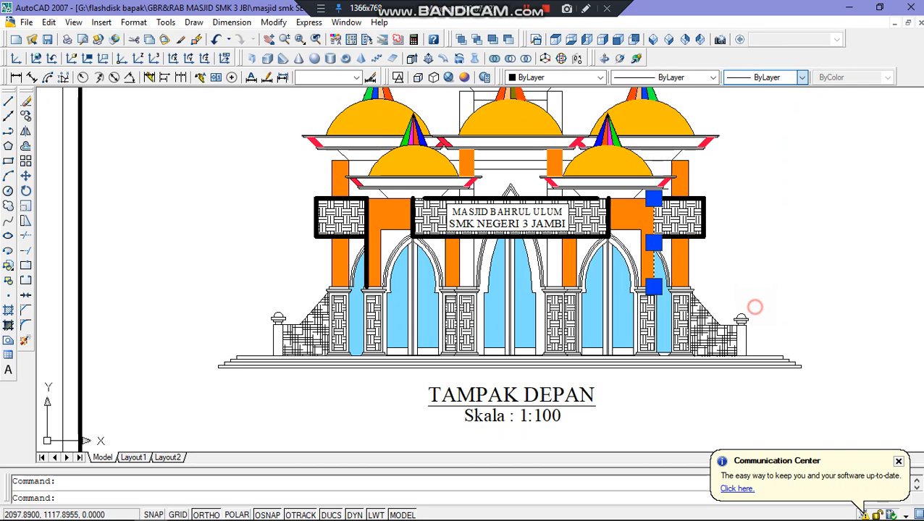
key(Escape)
Set all segments of the lowest ground line beneath the front elevation's steps to a 1.00 mm lineweight
scroll(753, 217, down, 5)
scroll(559, 289, down, 2)
scroll(565, 287, up, 2)
middle_drag(565, 286, 534, 304)
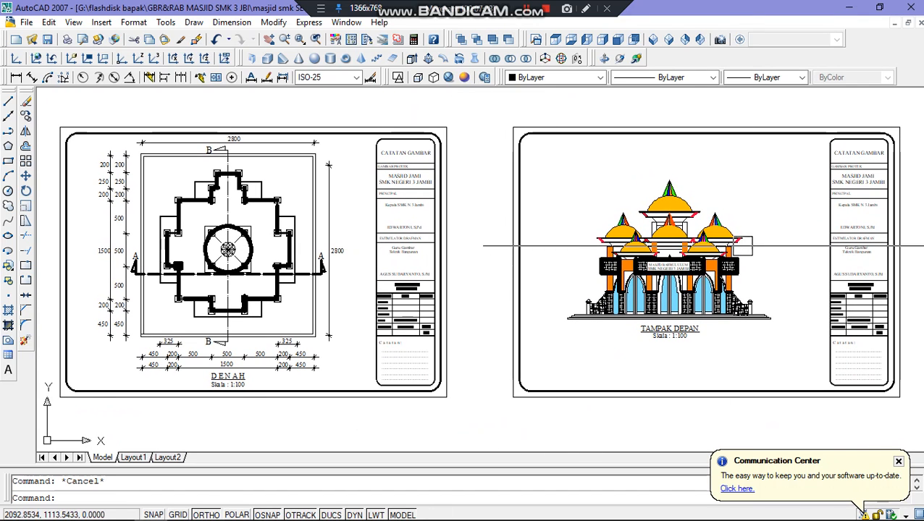
scroll(728, 243, up, 3)
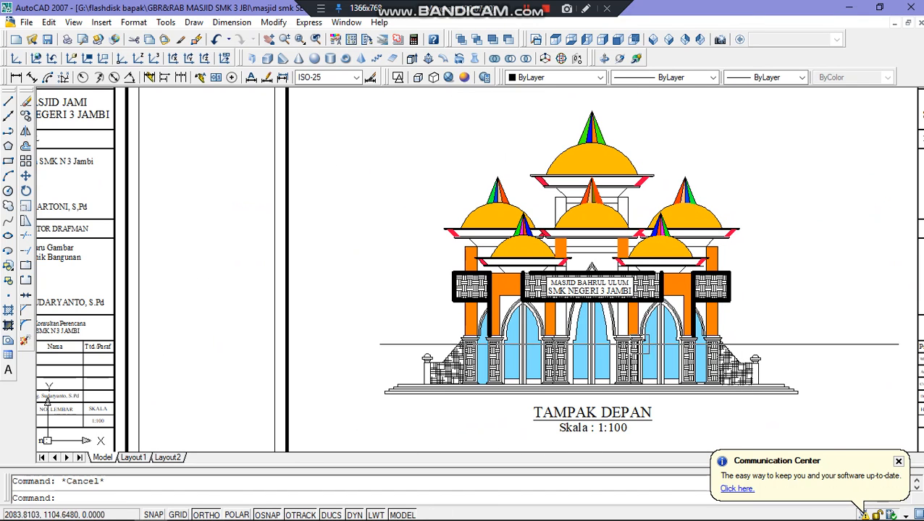
scroll(452, 397, up, 3)
click(452, 395)
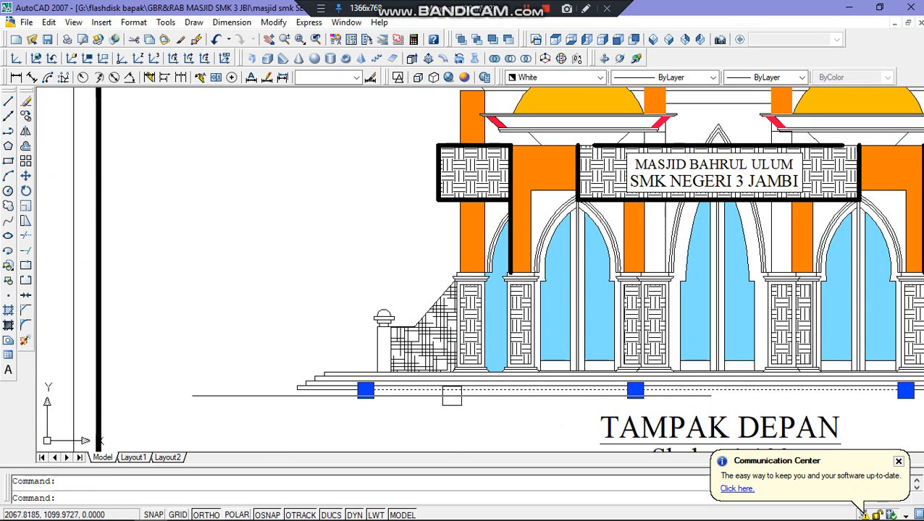
scroll(334, 394, up, 3)
click(332, 384)
scroll(332, 361, down, 6)
scroll(692, 375, up, 4)
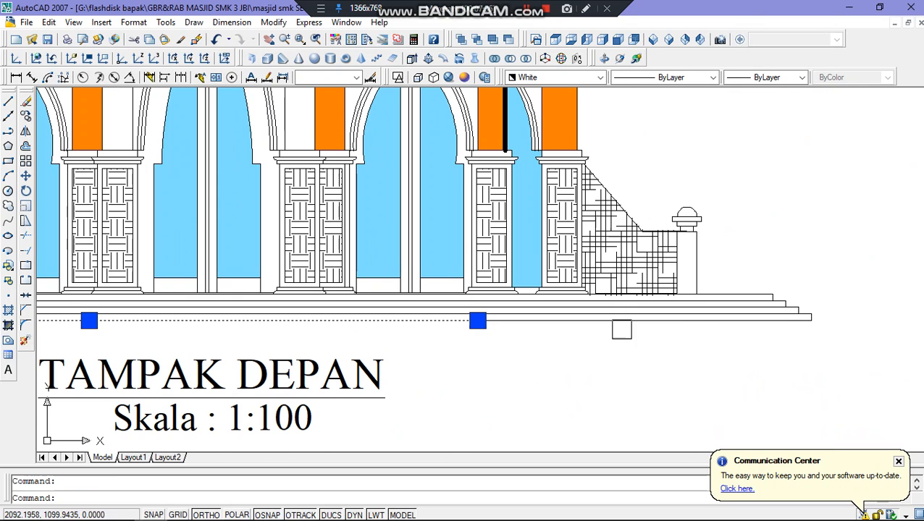
click(620, 321)
click(557, 320)
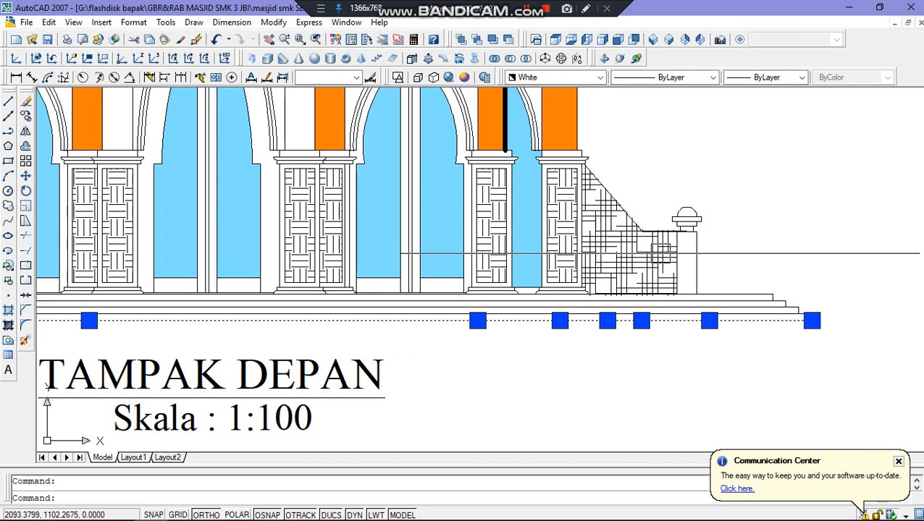
click(801, 77)
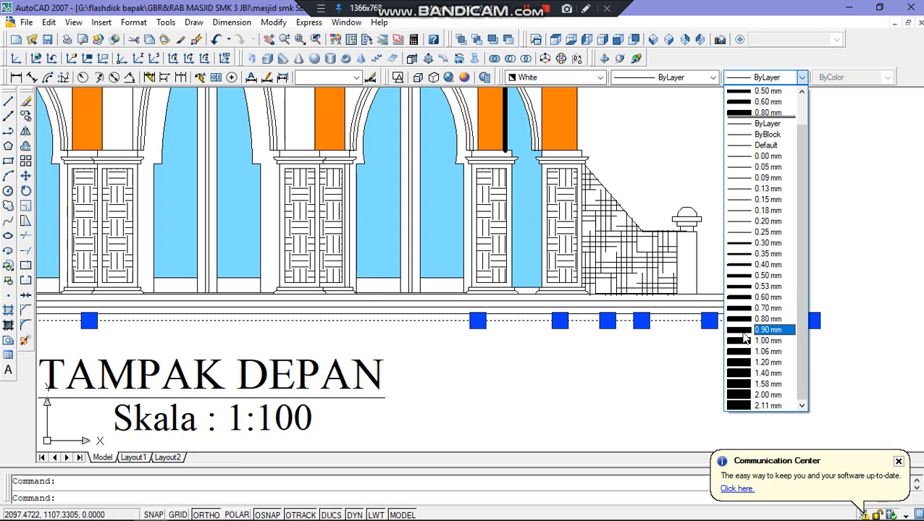
click(742, 341)
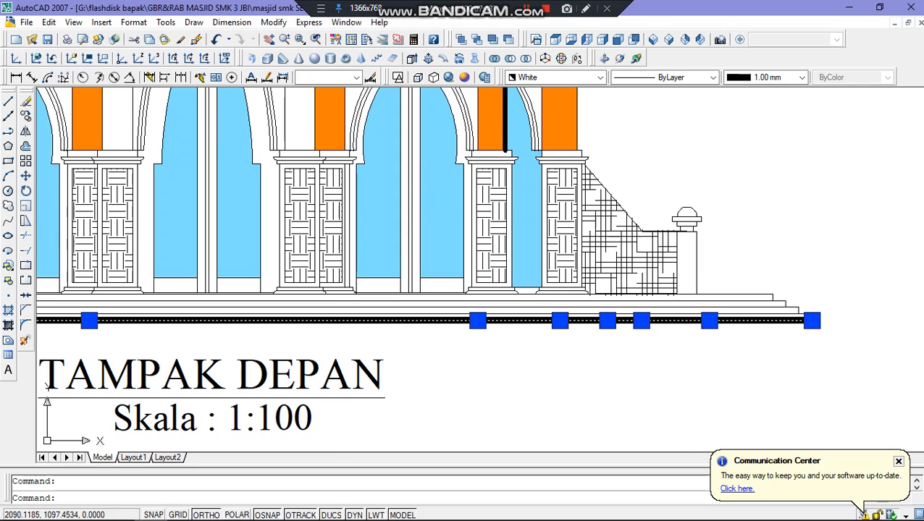
key(Escape)
Examine the lineweights of the front elevation's panels, column edges and ground line, alongside the floor plan sheet
scroll(550, 418, down, 8)
scroll(550, 423, up, 7)
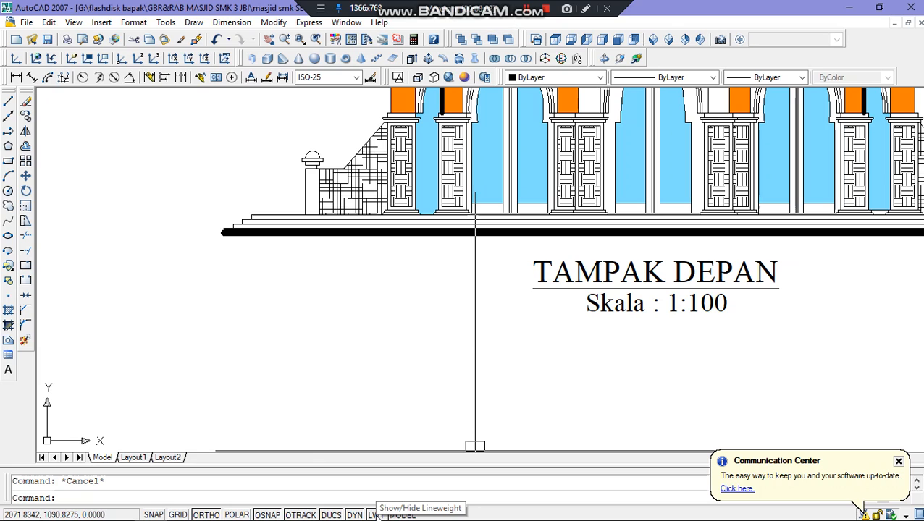
scroll(402, 353, down, 4)
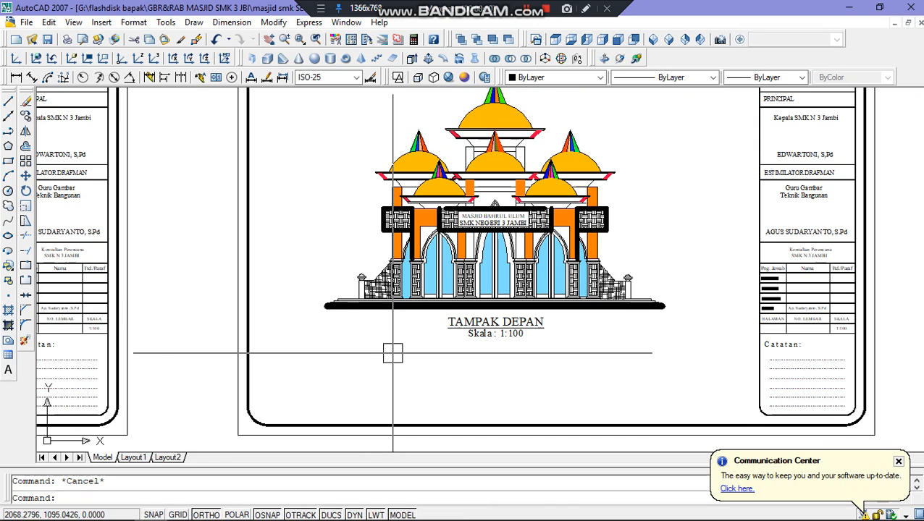
scroll(391, 369, up, 2)
scroll(373, 380, up, 2)
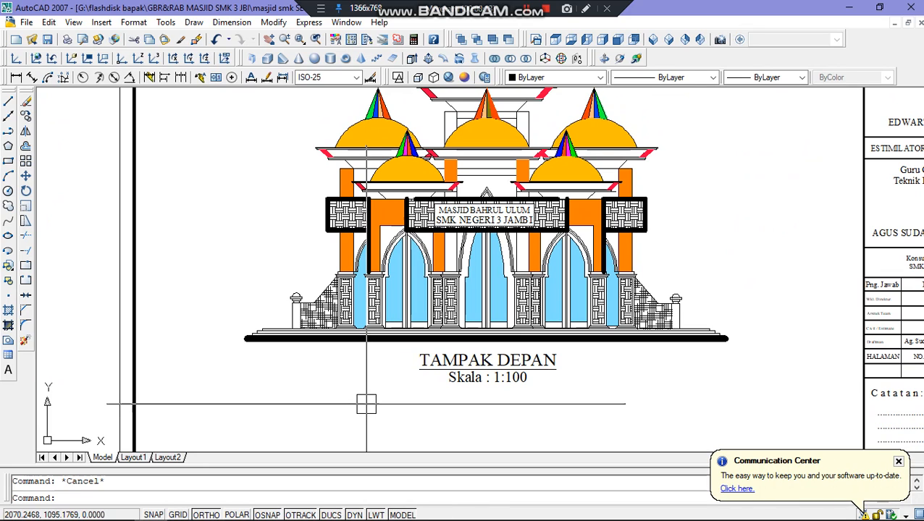
scroll(377, 404, down, 3)
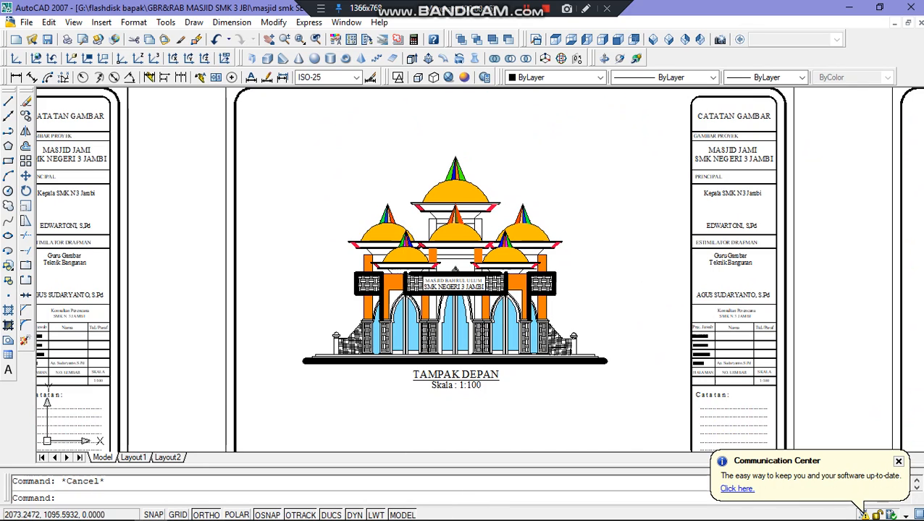
scroll(391, 404, up, 2)
middle_drag(393, 405, 548, 362)
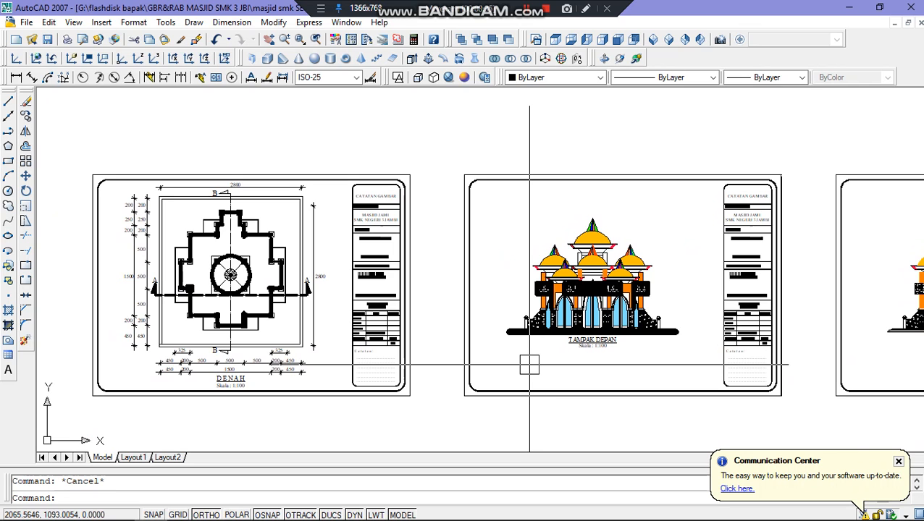
scroll(667, 329, up, 5)
middle_drag(505, 202, 608, 329)
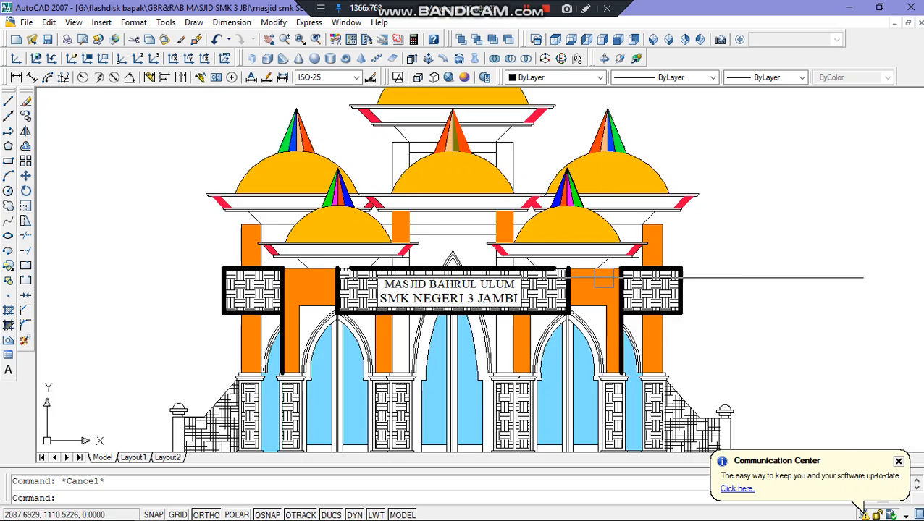
scroll(501, 304, down, 5)
scroll(604, 272, up, 5)
middle_drag(590, 295, 546, 273)
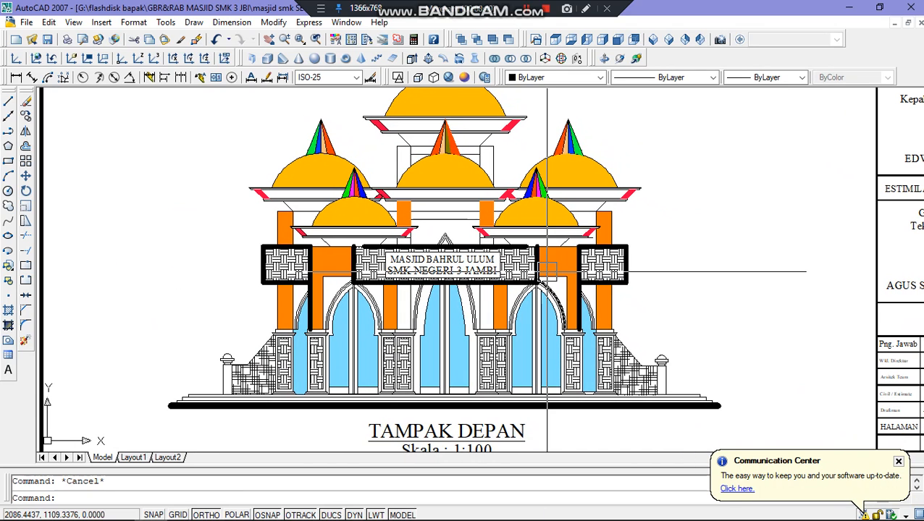